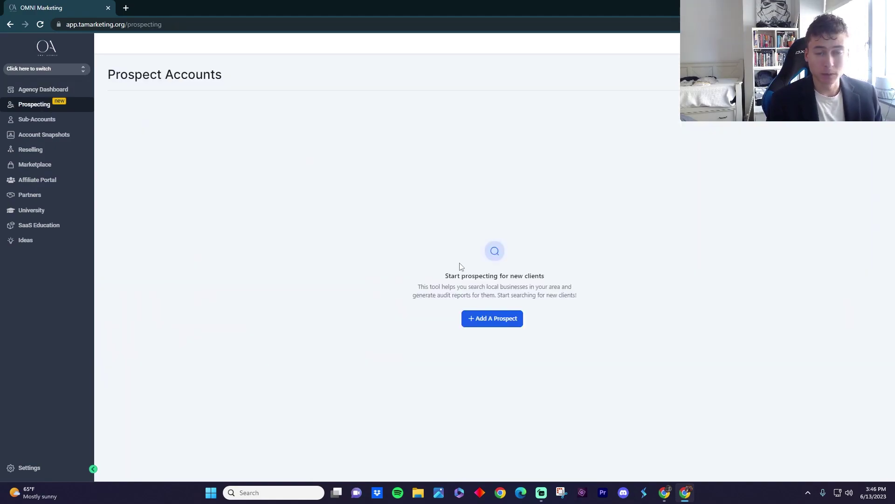
Step: Start adding a prospect and explore the prospecting map around New York and Pennsylvania
left_click(505, 322)
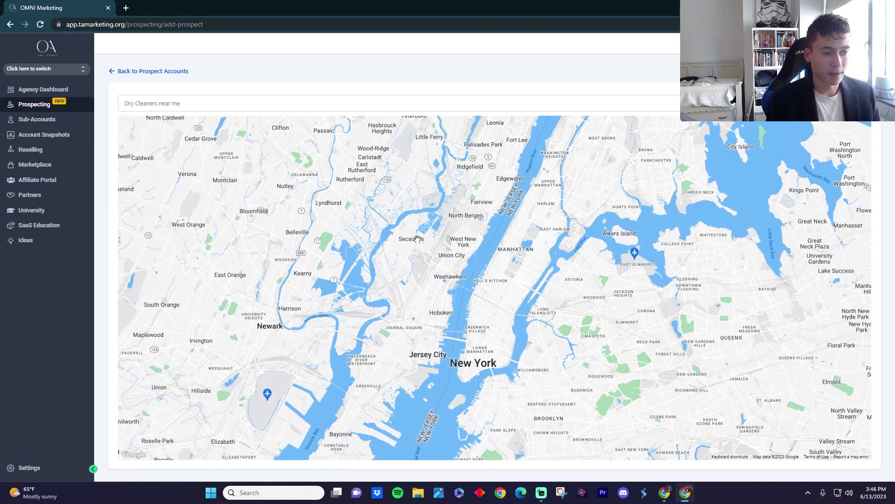
scroll(418, 240, "down", 2)
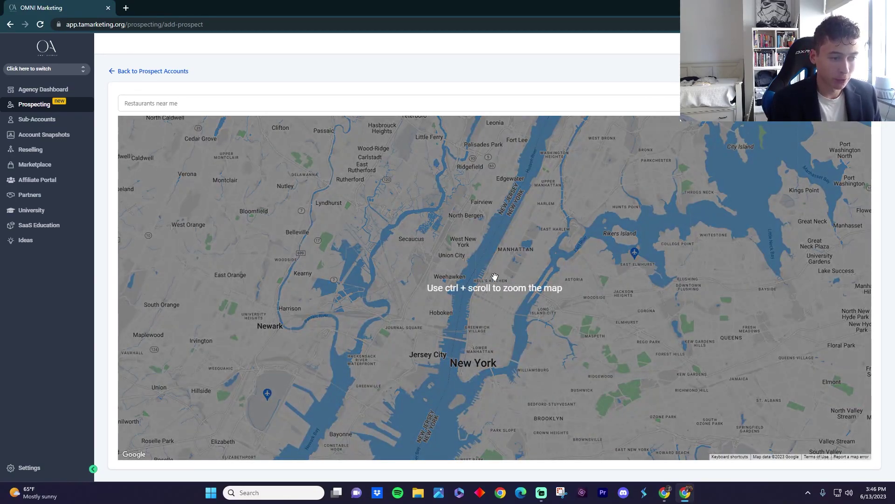
scroll(461, 293, "down", 4)
left_click_drag(461, 293, 620, 189)
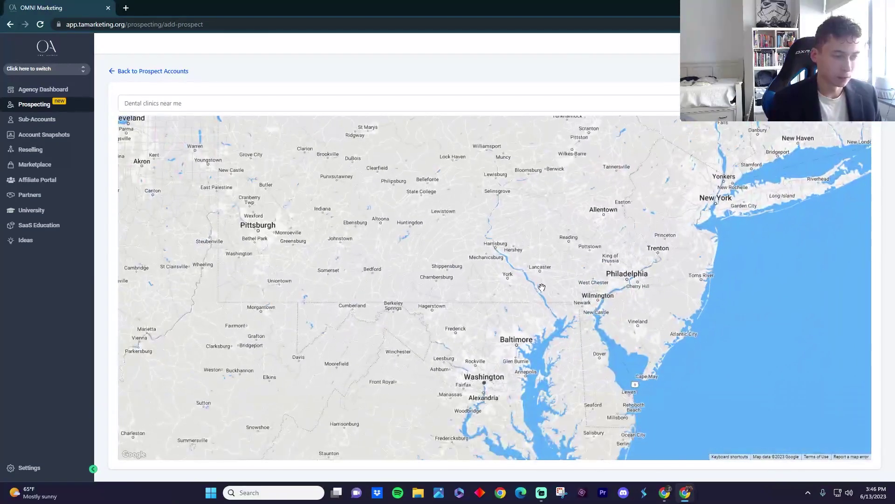
scroll(547, 277, "up", 3)
left_click_drag(549, 268, 433, 340)
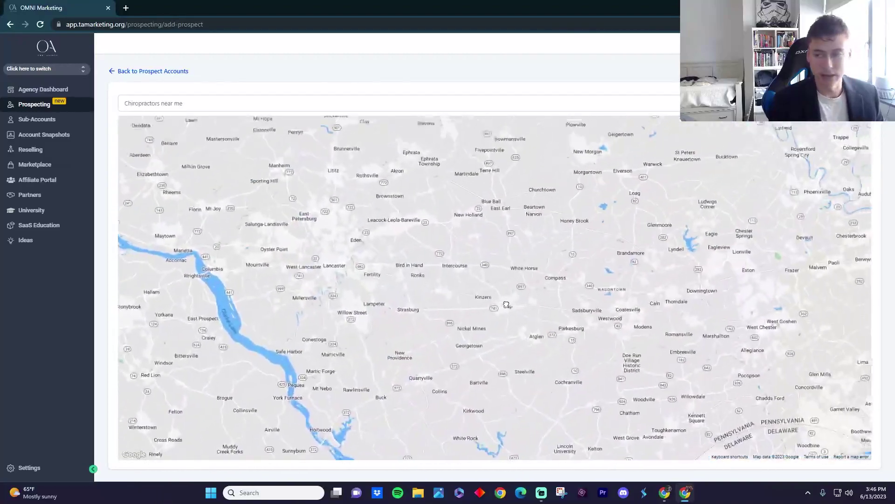
left_click_drag(555, 264, 495, 312)
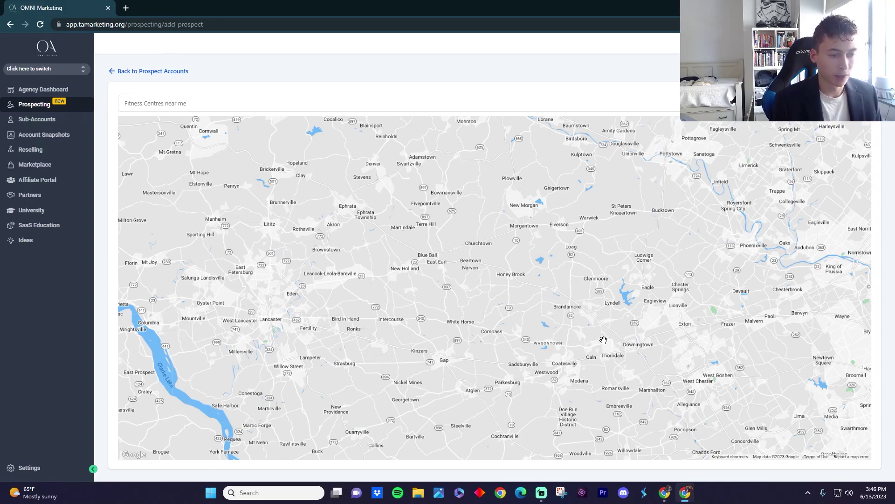
scroll(540, 330, "up", 2)
scroll(505, 318, "down", 2)
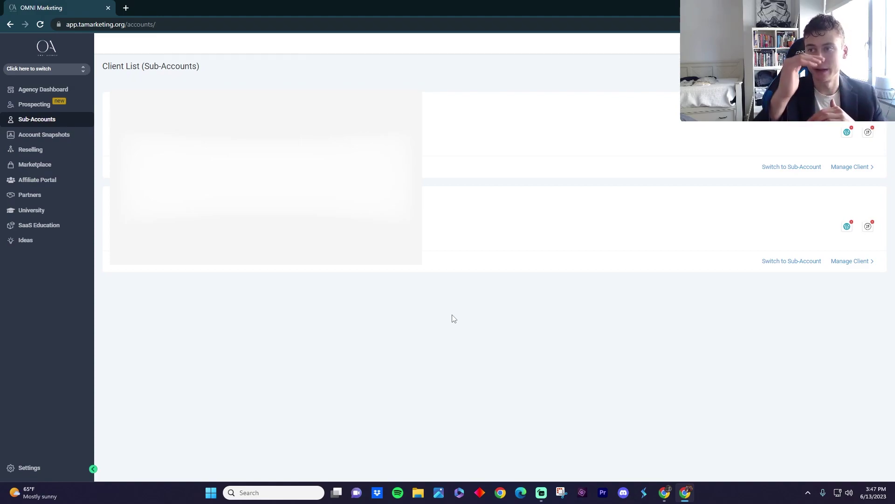
Step: Open the account snapshots and browse the available vertical snapshots
left_click(49, 135)
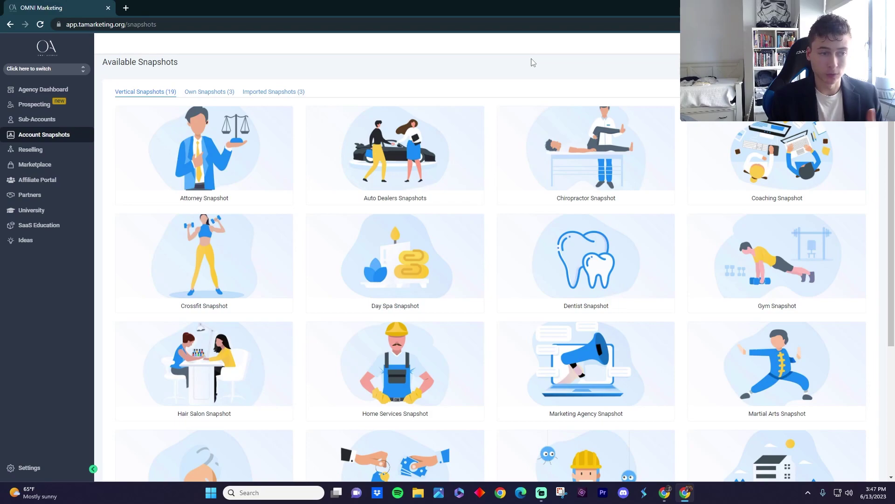
scroll(361, 206, "down", 4)
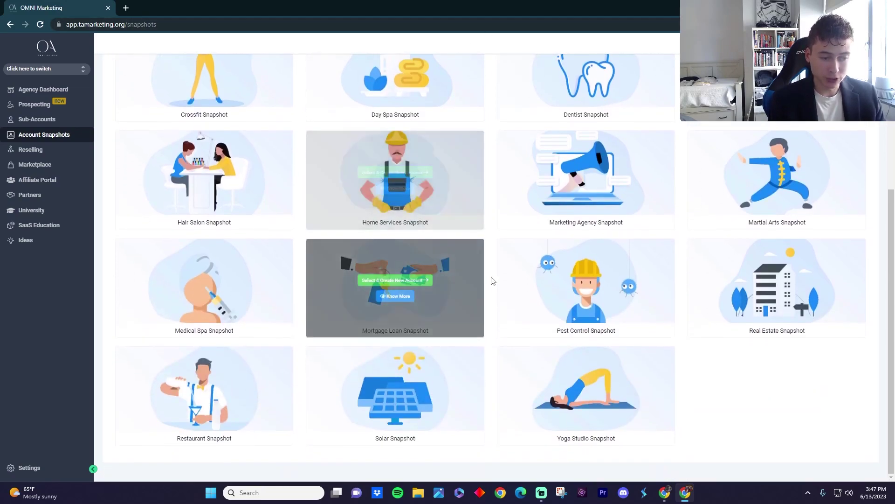
scroll(466, 383, "up", 2)
scroll(513, 368, "down", 2)
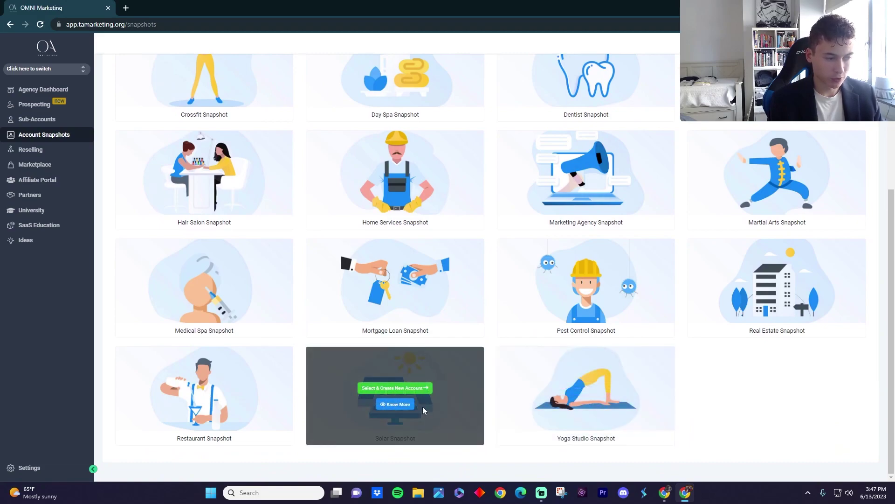
scroll(422, 410, "up", 1)
scroll(309, 278, "up", 2)
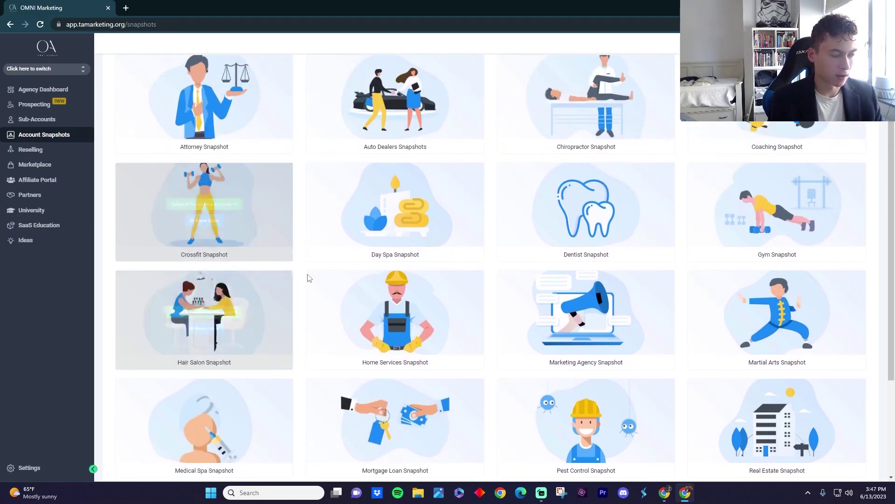
scroll(309, 279, "up", 1)
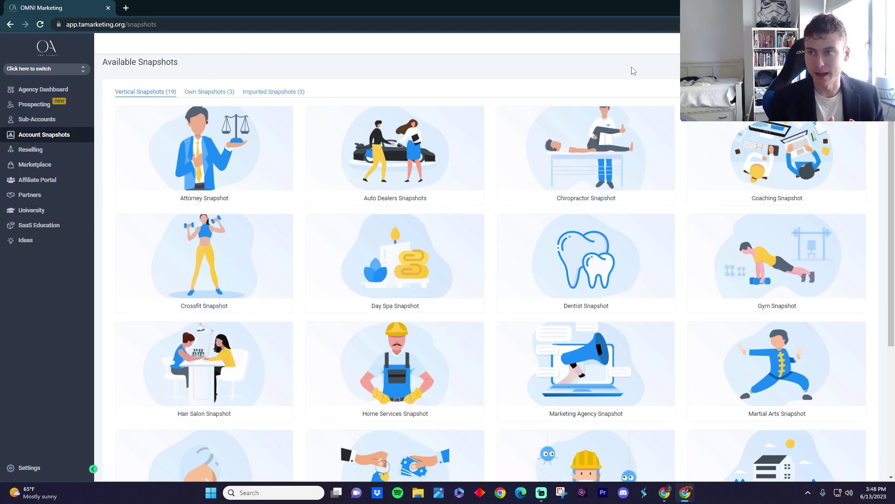
Step: View the Yext and WordPress reselling offers and the HighLevel marketplace services
left_click(28, 150)
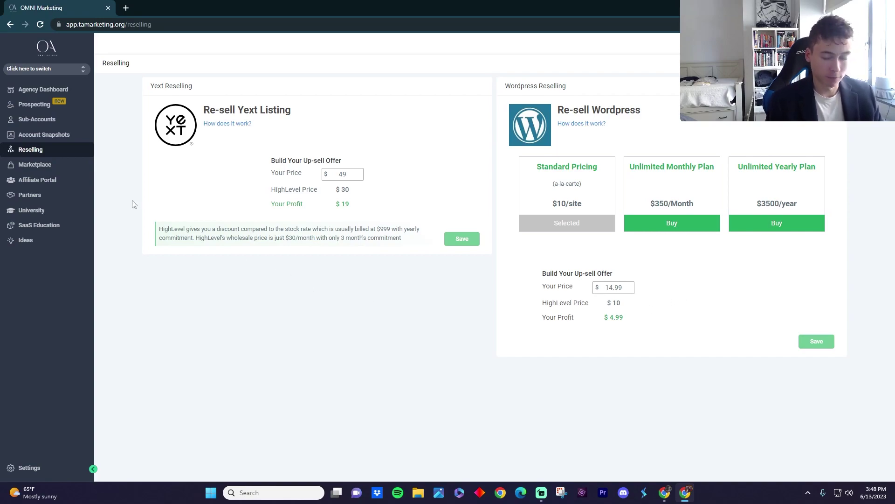
left_click(40, 168)
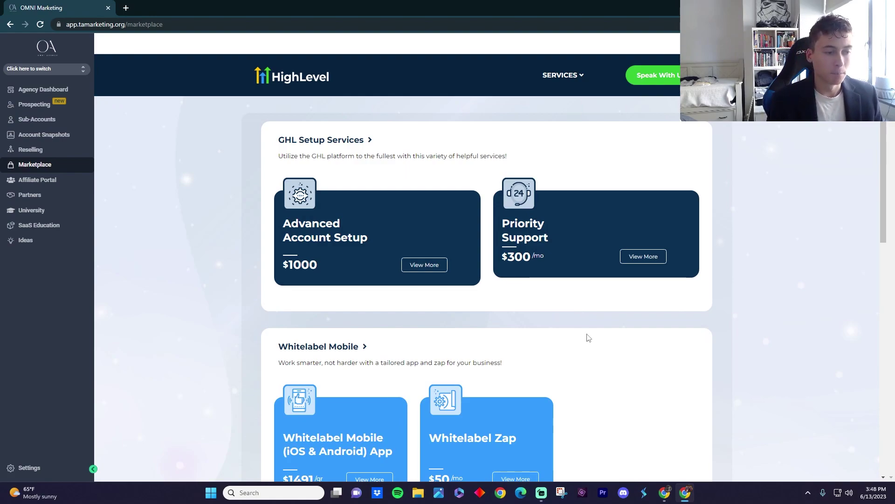
scroll(444, 291, "down", 10)
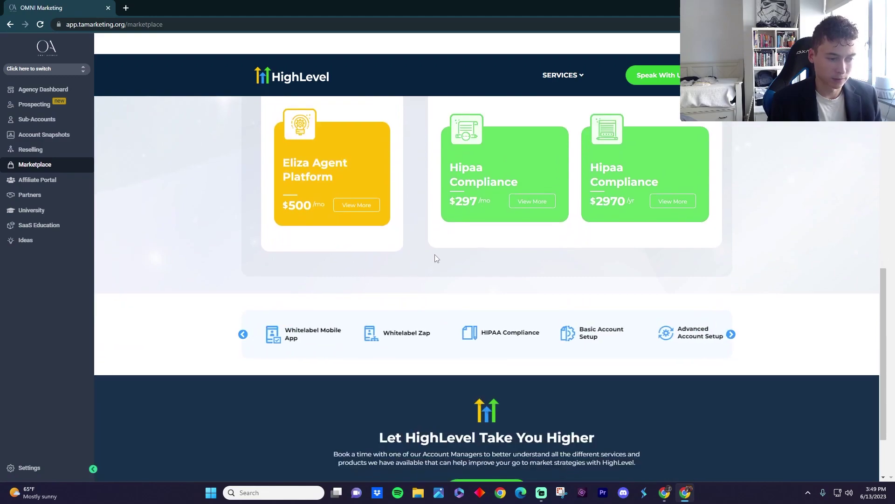
Step: View the affiliate portal and review the partner program's benefits and requirements
left_click(37, 180)
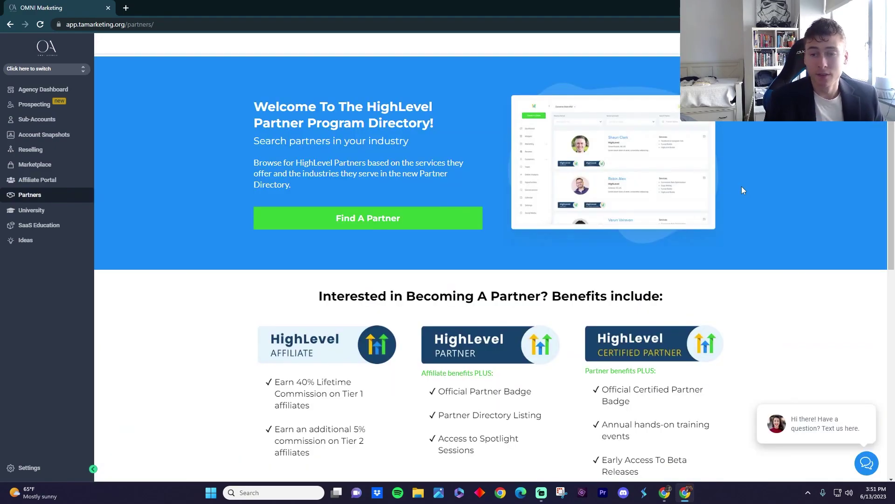
scroll(746, 191, "down", 10)
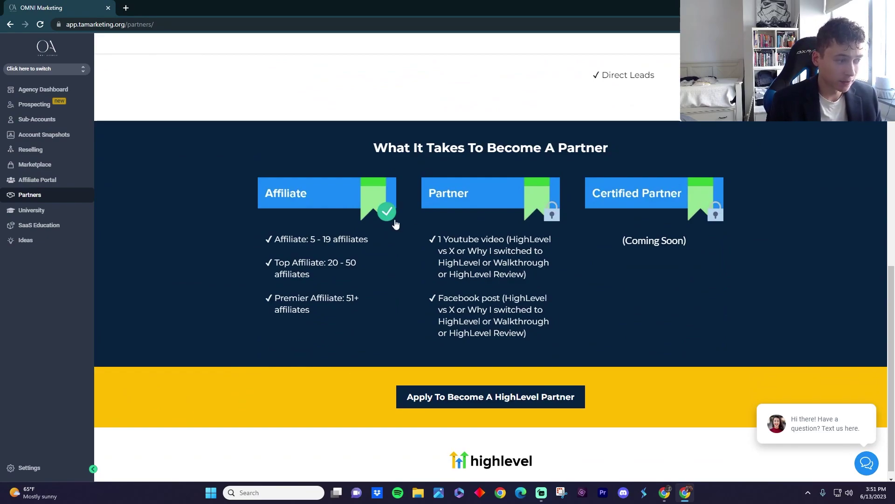
scroll(600, 273, "up", 2)
right_click(528, 268)
left_click(726, 217)
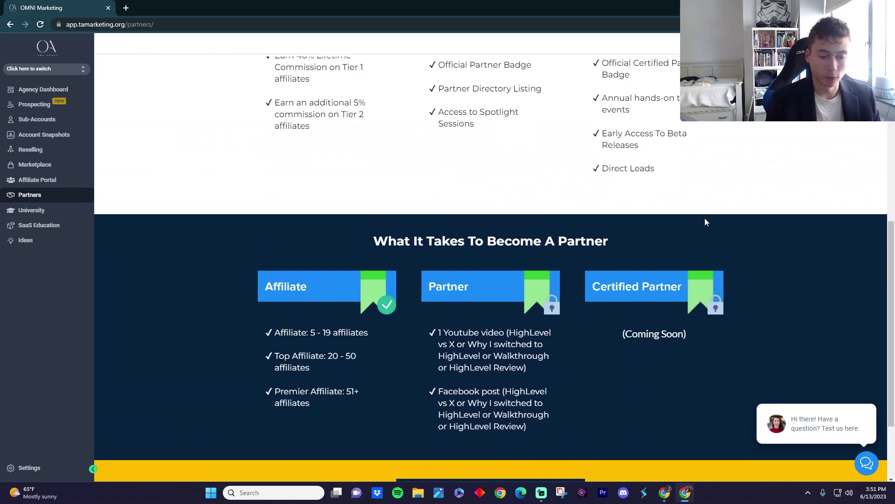
scroll(704, 218, "up", 5)
Step: Open the HighLevel University welcome course, review its Quick Wins Playbook lessons, and close the course site
left_click(33, 210)
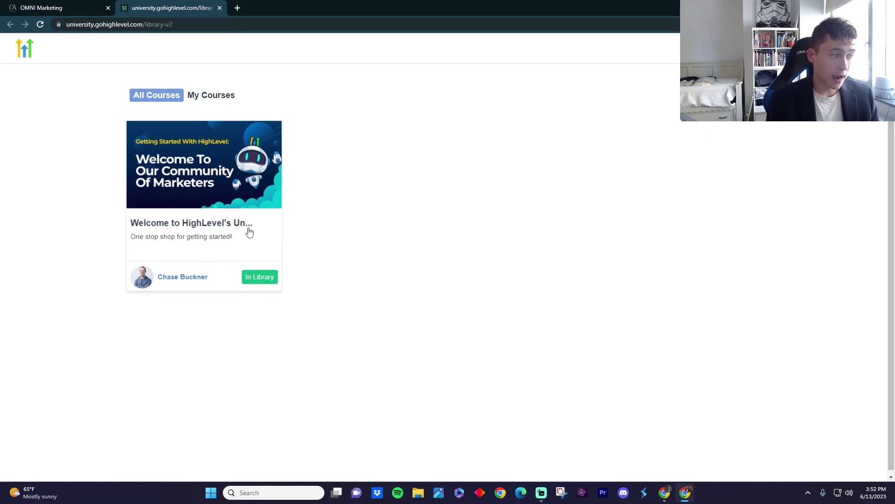
left_click(173, 241)
scroll(350, 176, "down", 4)
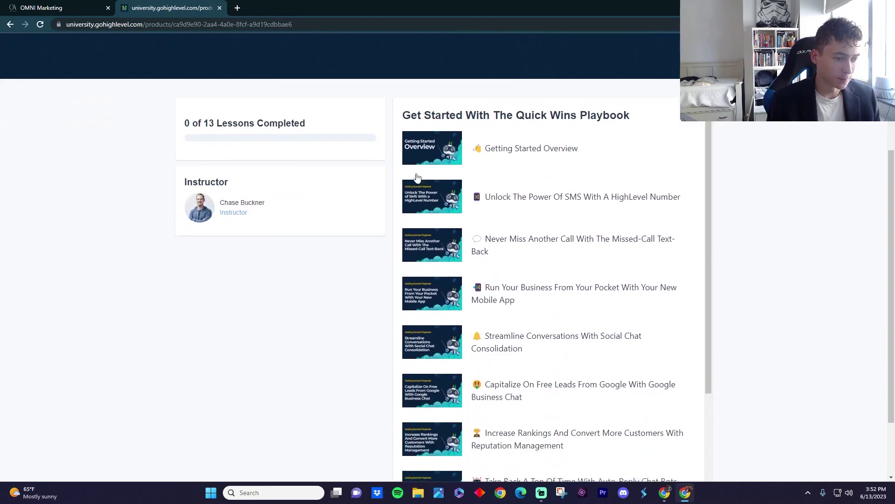
scroll(455, 140, "down", 1)
scroll(511, 140, "down", 5)
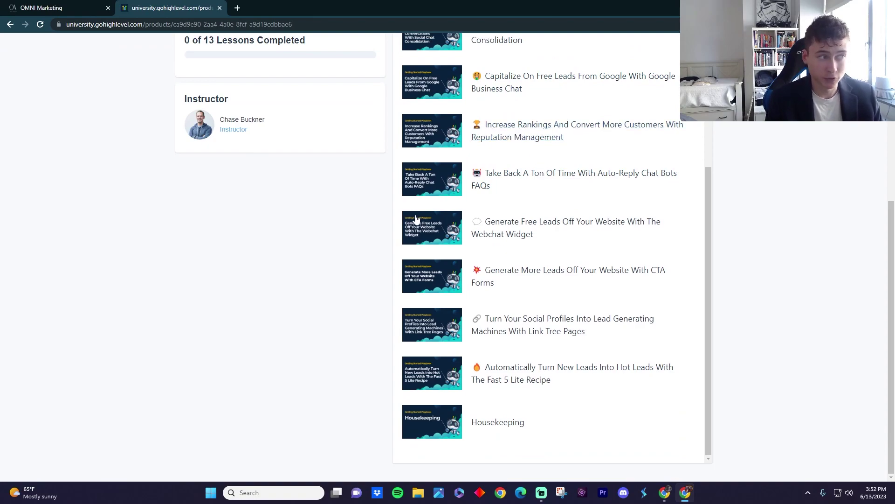
left_click(219, 8)
Step: Open the SaaS education page, play the Welcome To SaaS Mode video from 0:13, and pause it
left_click(42, 225)
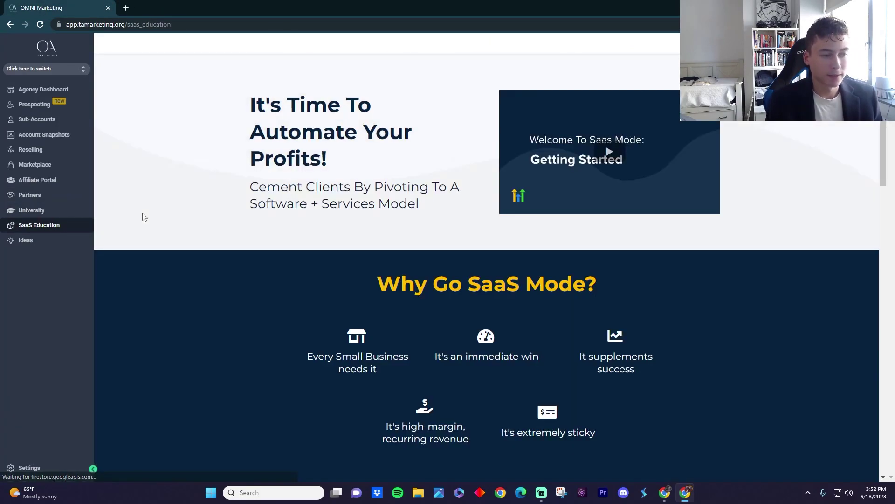
left_click(607, 164)
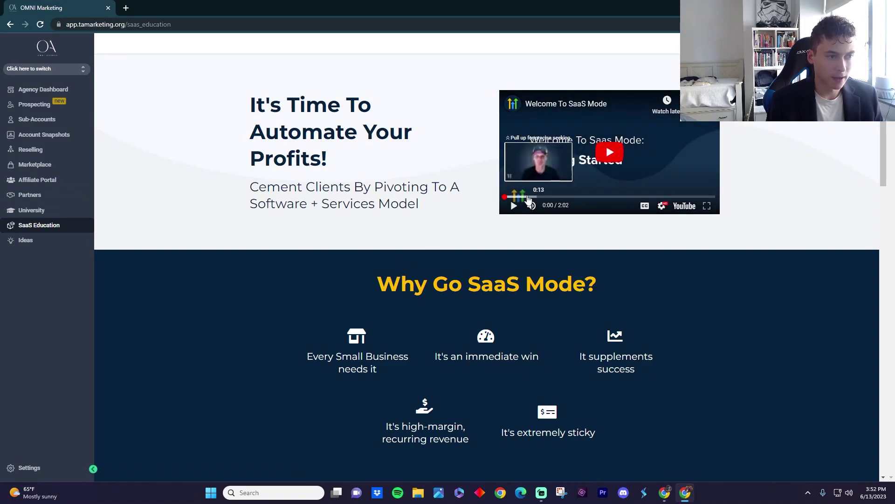
left_click(527, 197)
left_click(611, 166)
left_click(627, 176)
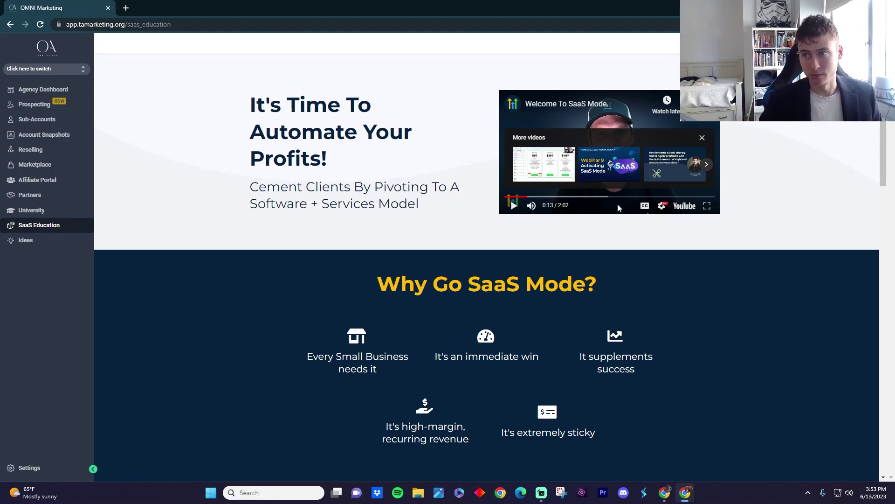
Step: Open the HighLevel ideas board, review its feedback categories and roadmap, and close it
left_click(48, 241)
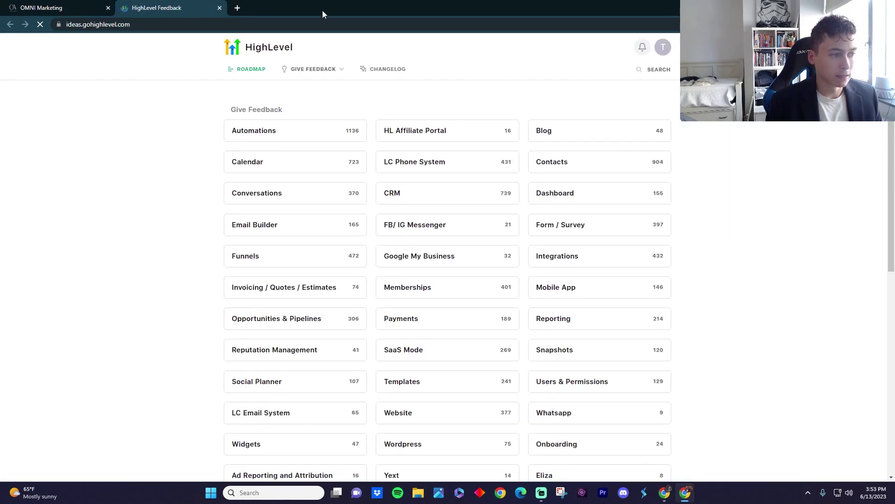
scroll(393, 168, "down", 8)
scroll(461, 188, "down", 2)
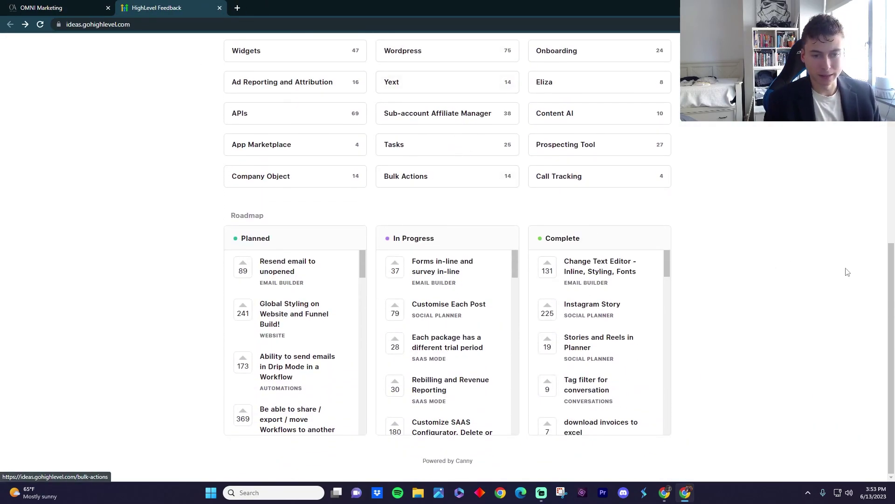
left_click_drag(891, 263, 892, 156)
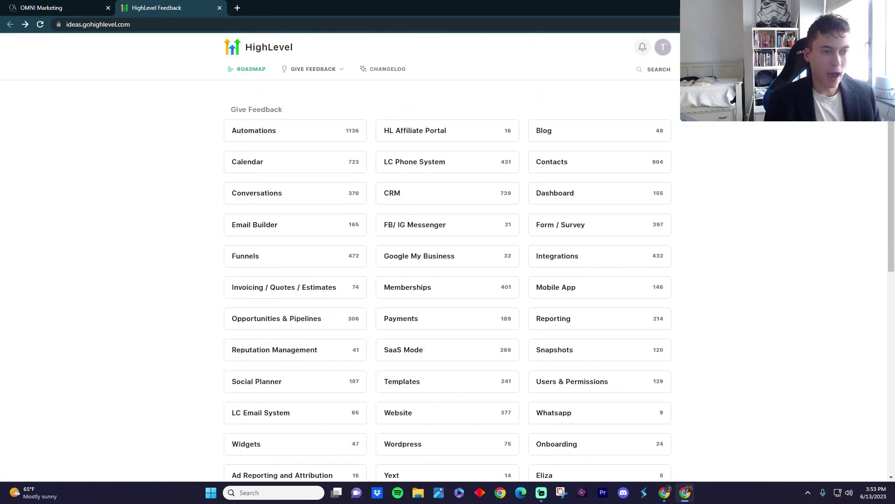
left_click(219, 8)
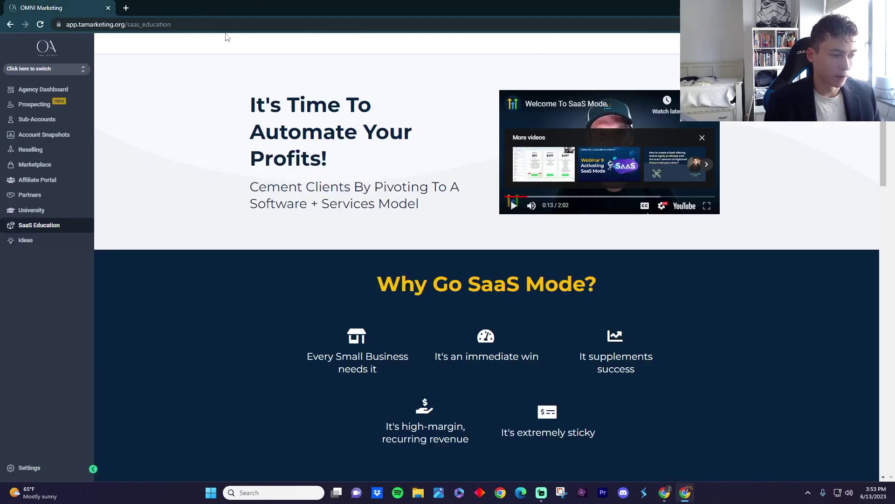
Step: Open the agency settings and view the profile, company and team pages
left_click(45, 467)
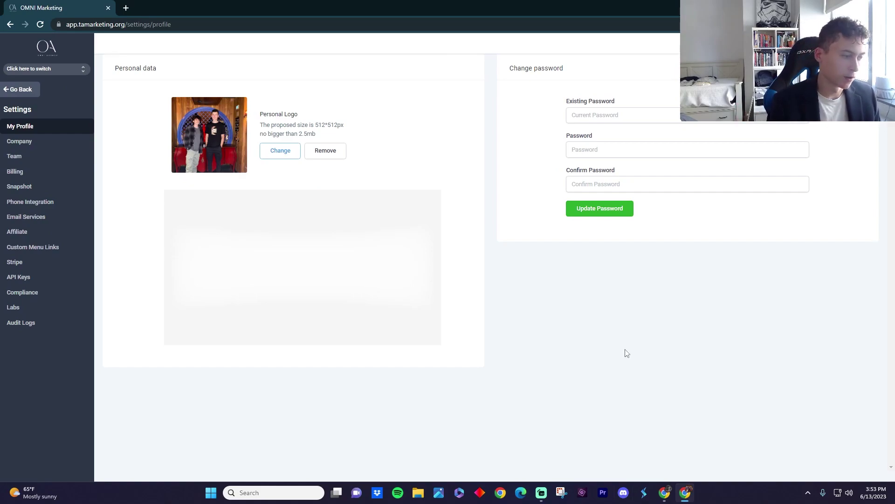
left_click(34, 145)
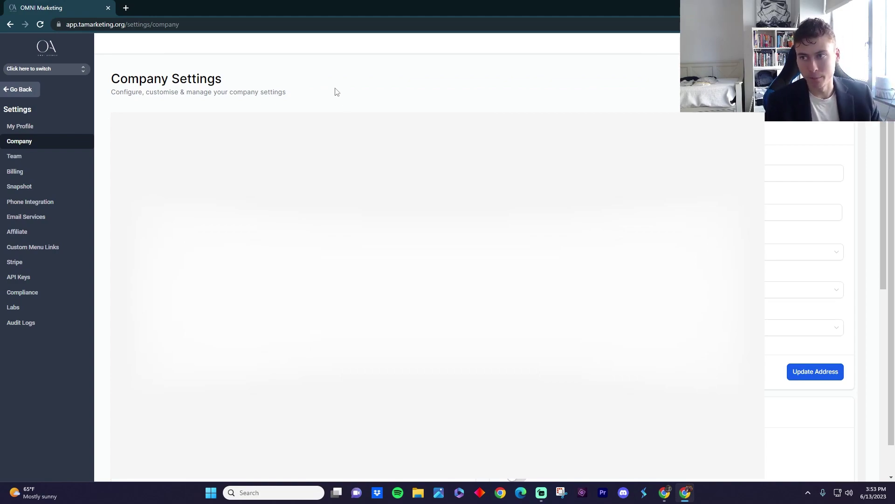
left_click(49, 157)
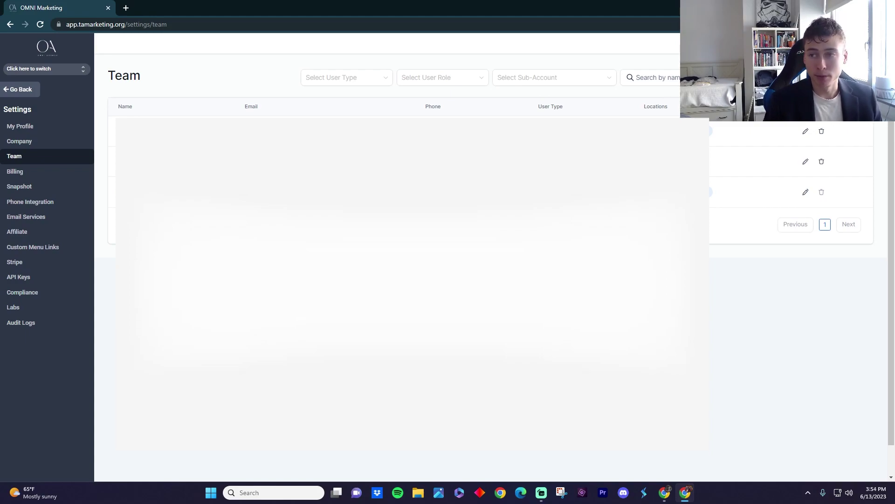
Step: Open the form for a new team member and review its user info fields and user permissions
left_click(839, 78)
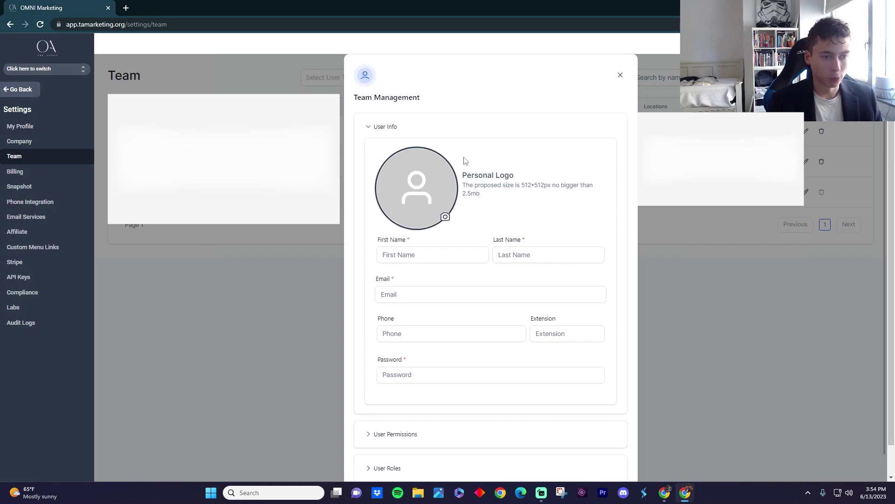
left_click(451, 254)
scroll(452, 254, "down", 1)
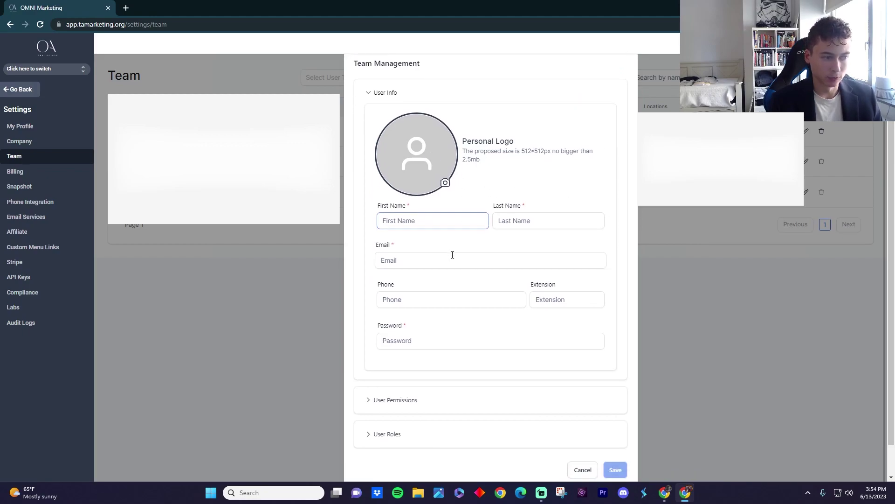
scroll(466, 230, "down", 1)
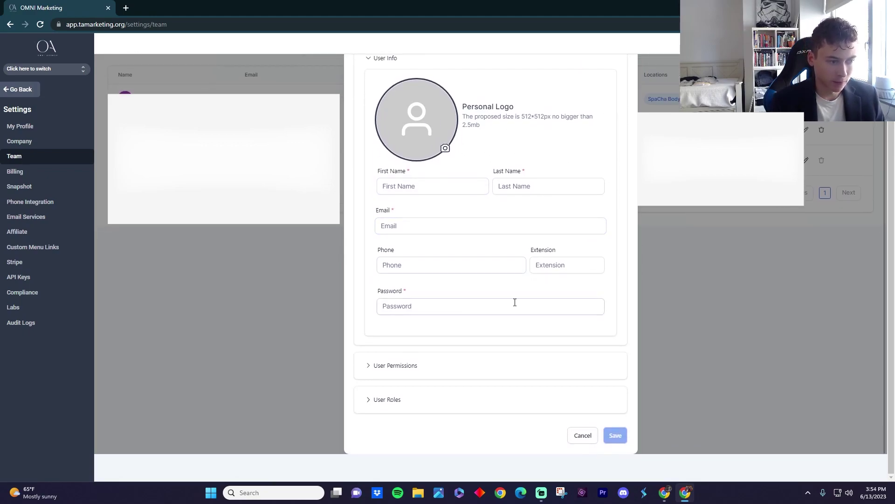
left_click(453, 369)
scroll(457, 366, "down", 6)
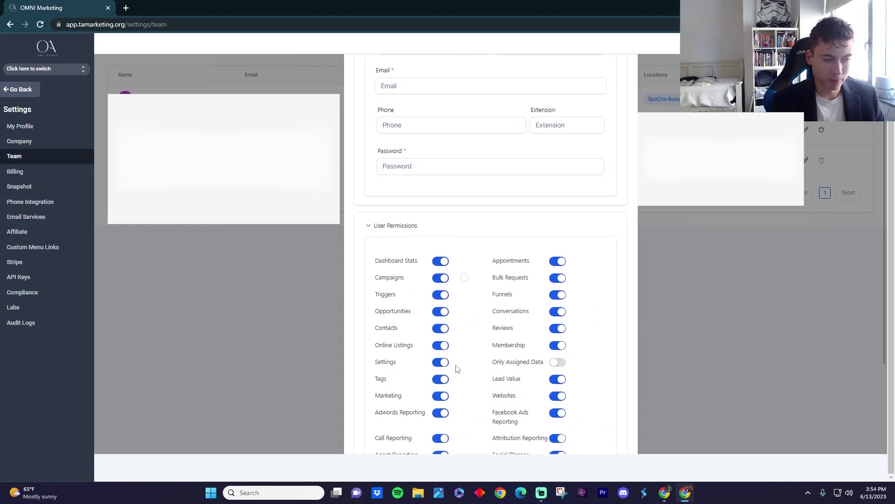
scroll(460, 363, "down", 1)
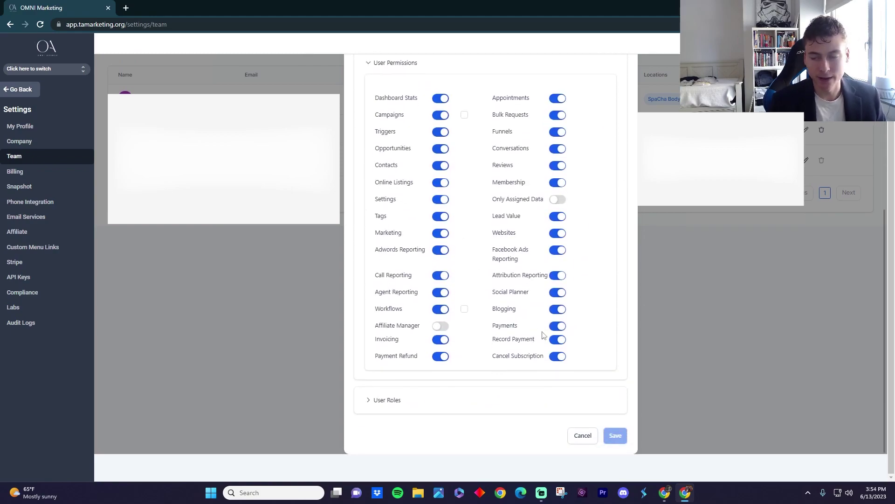
Step: Expand the user roles section of the new team member form and review the user type, user role and sub-account fields
left_click(464, 399)
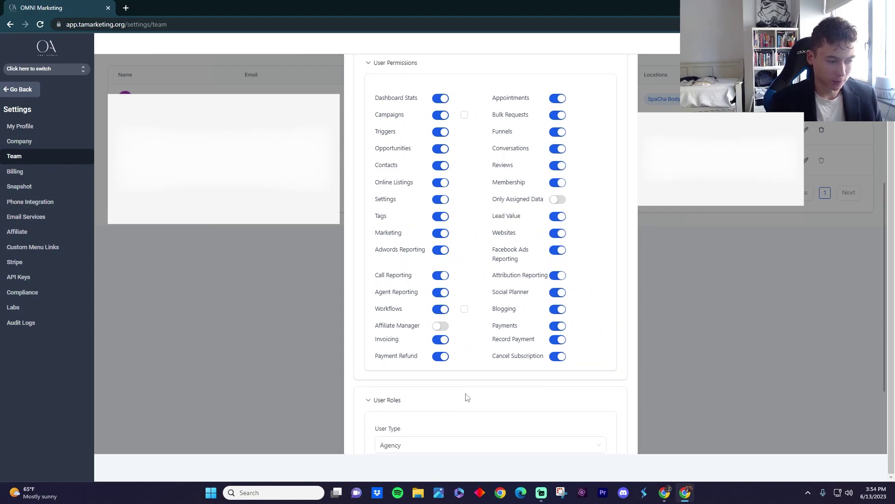
scroll(468, 396, "down", 3)
scroll(462, 382, "down", 2)
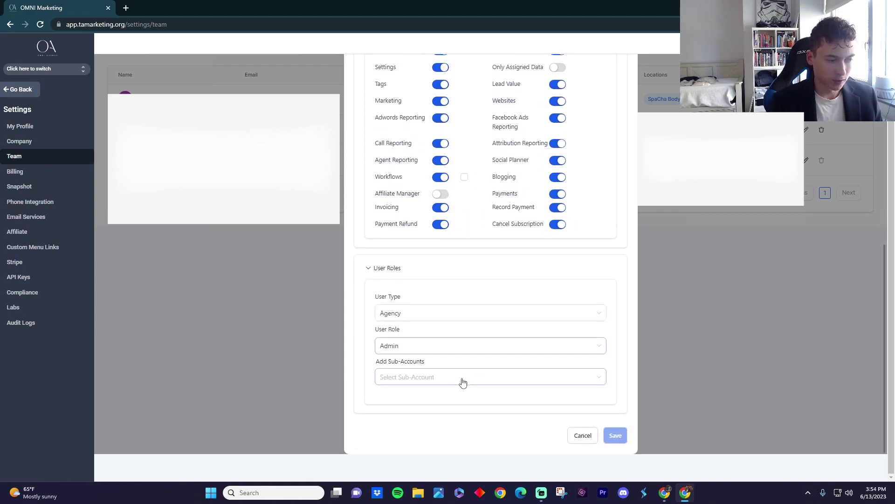
left_click(460, 354)
left_click(356, 363)
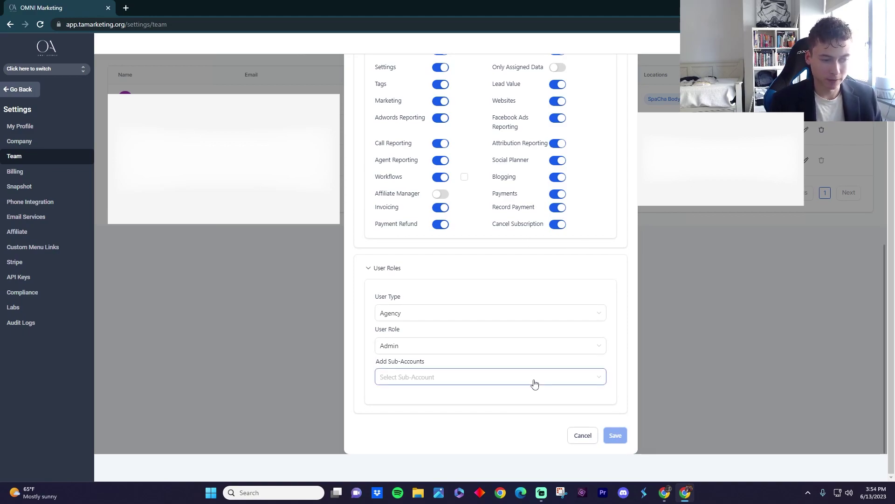
scroll(534, 383, "up", 10)
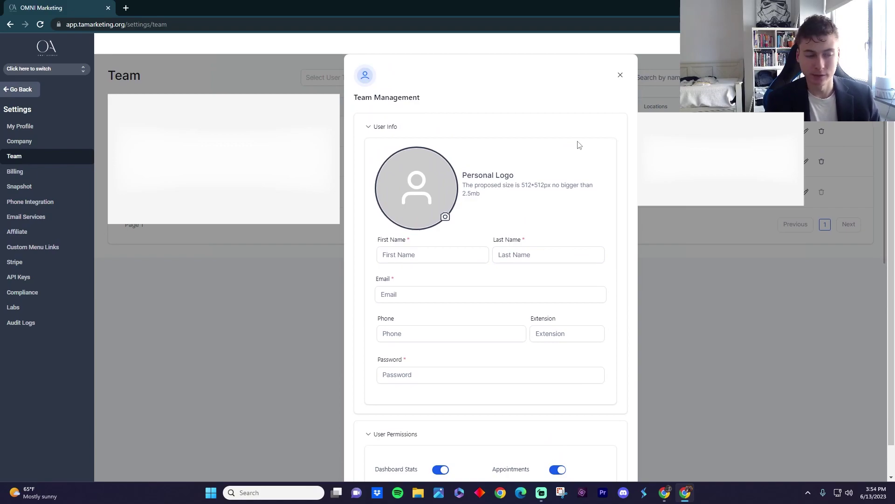
Step: View the billing, snapshot, phone integration and email services pages of the agency settings
left_click(36, 170)
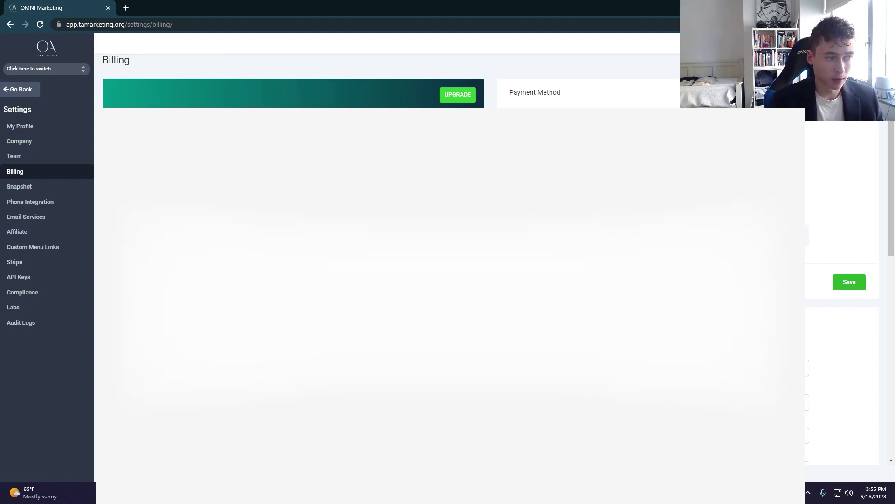
left_click(28, 187)
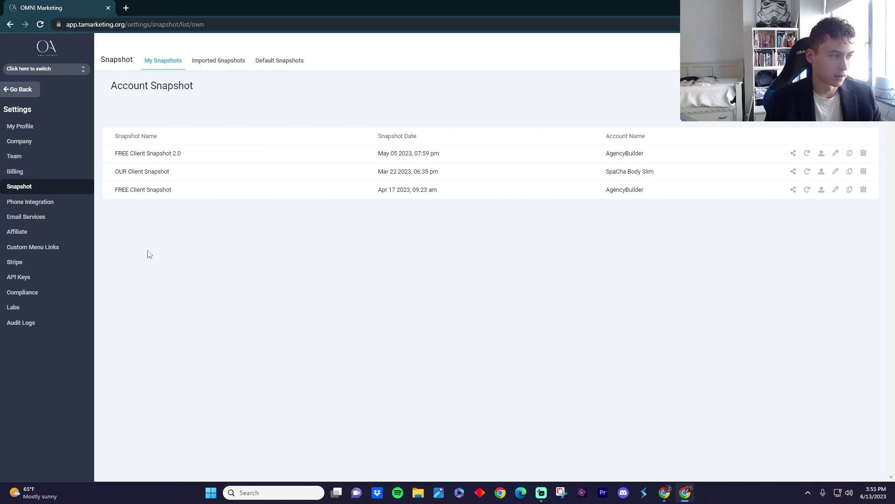
left_click(61, 206)
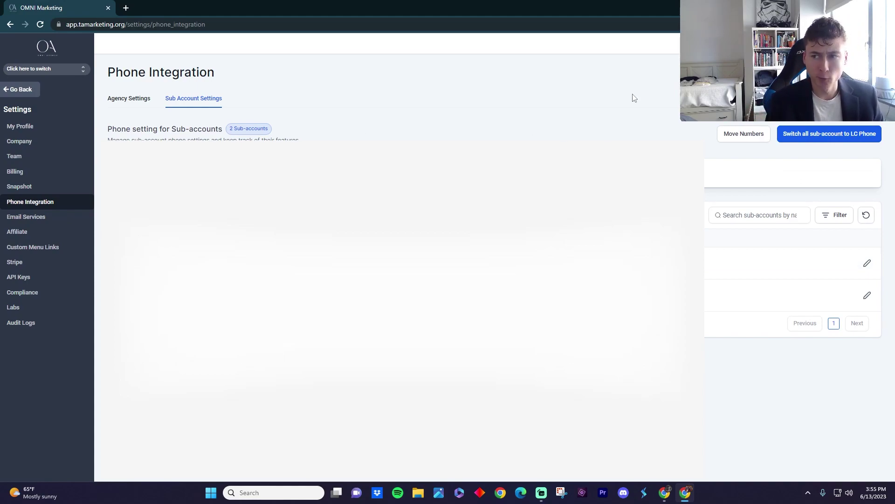
left_click(40, 220)
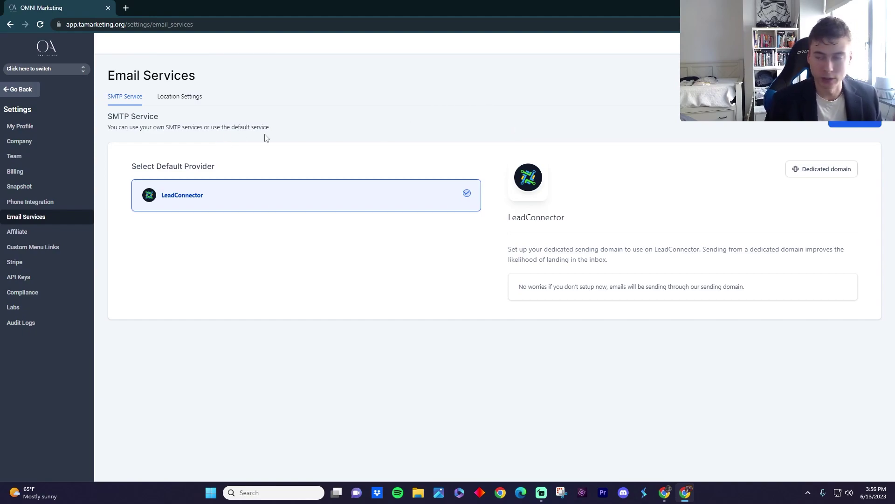
Step: View the affiliate, custom menu links and Stripe integration pages of the agency settings
left_click(24, 232)
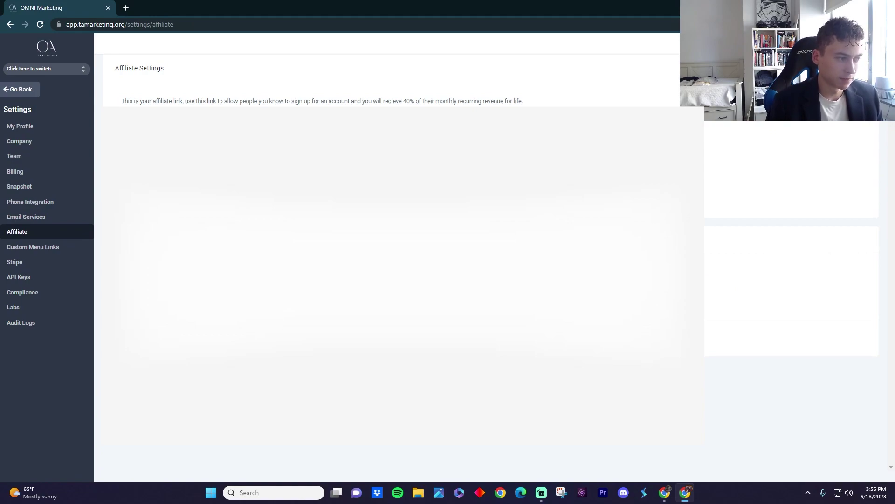
left_click(37, 251)
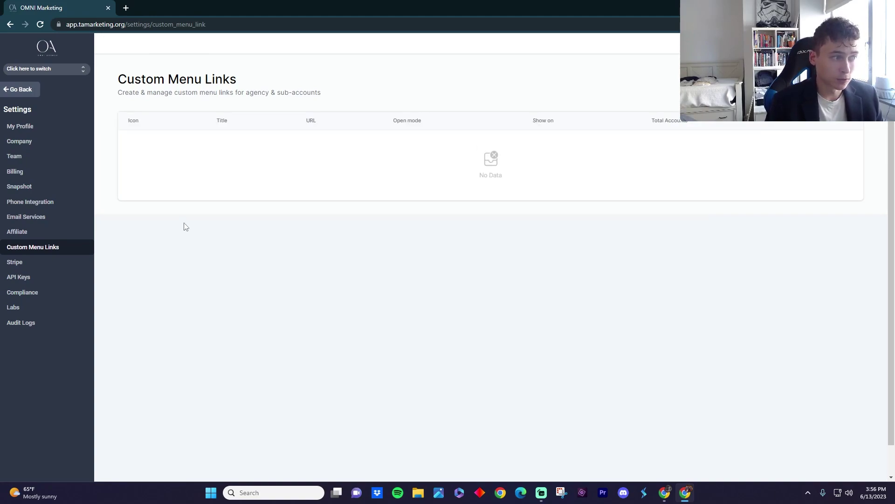
left_click(26, 261)
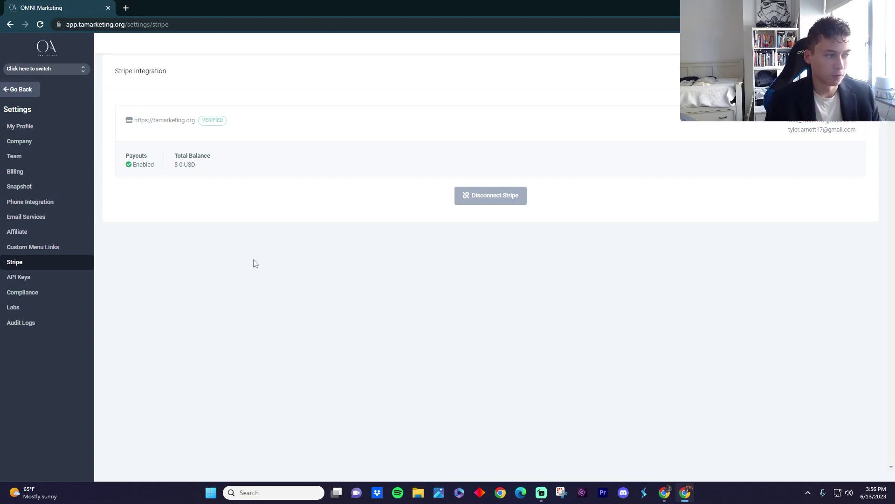
Step: View the API keys page and review the HIPAA and GDPR options on the compliance page
left_click(18, 277)
left_click(42, 294)
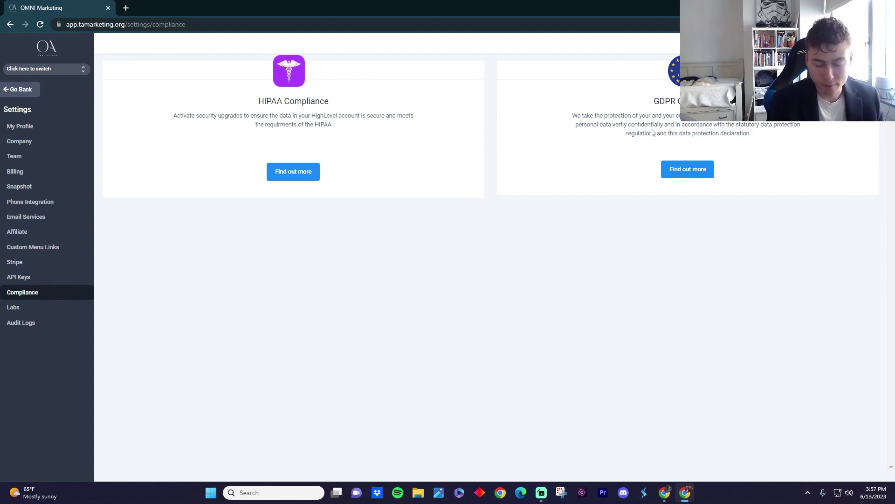
left_click_drag(246, 102, 340, 115)
left_click(349, 116)
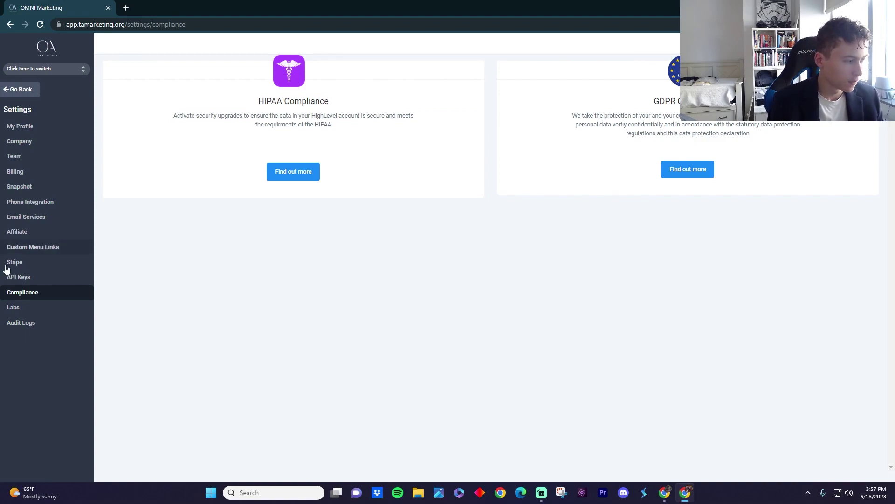
Step: Read the Beta Program description on the Labs page and open the audit logs
left_click(24, 312)
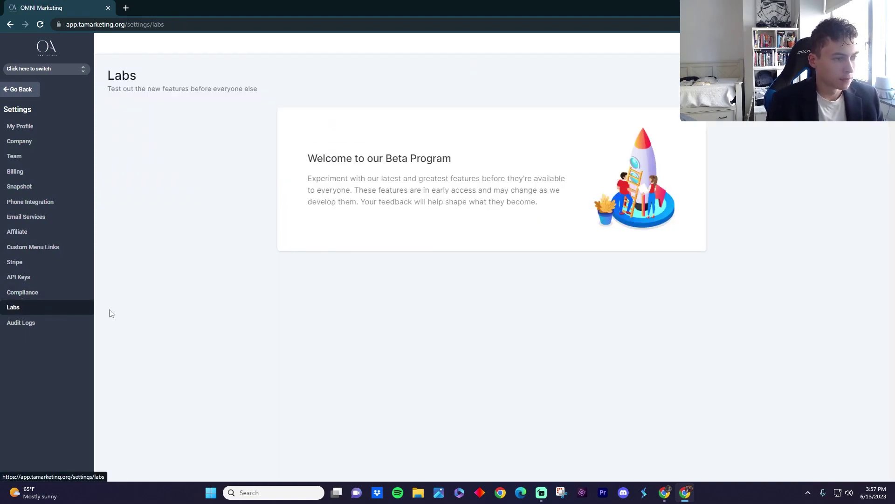
left_click_drag(307, 158, 559, 217)
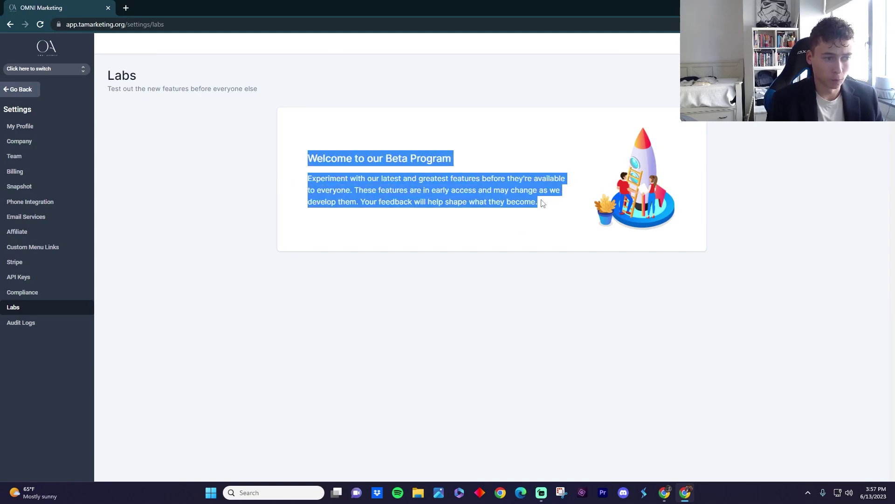
left_click(26, 323)
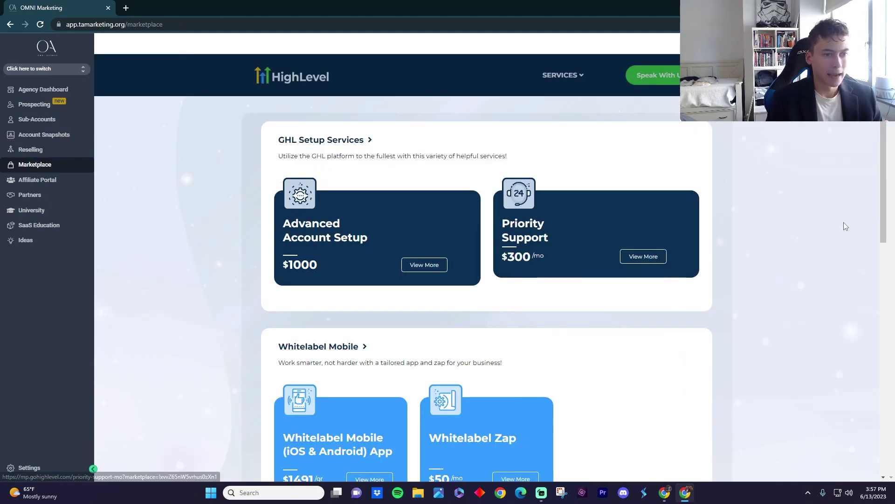
Step: Look through the marketplace offers for setup services, whitelabel mobile, Eliza and HIPAA compliance
scroll(773, 273, "down", 4)
scroll(772, 265, "down", 2)
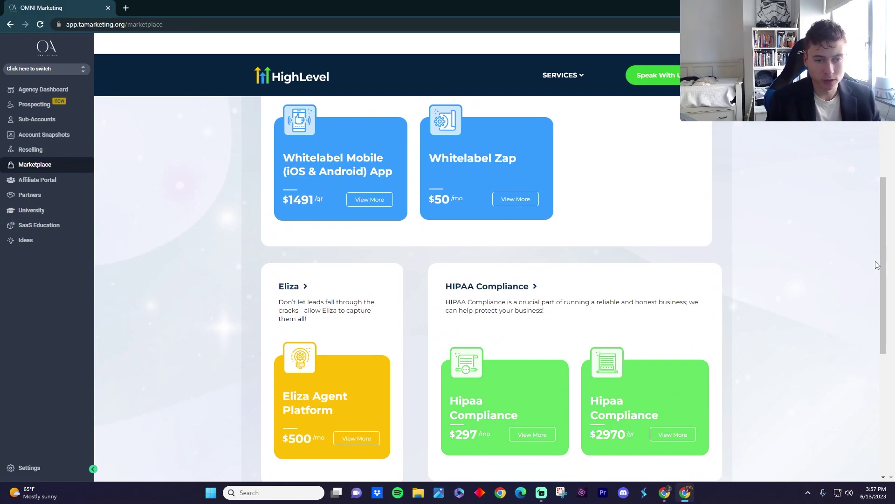
left_click_drag(881, 256, 820, 262)
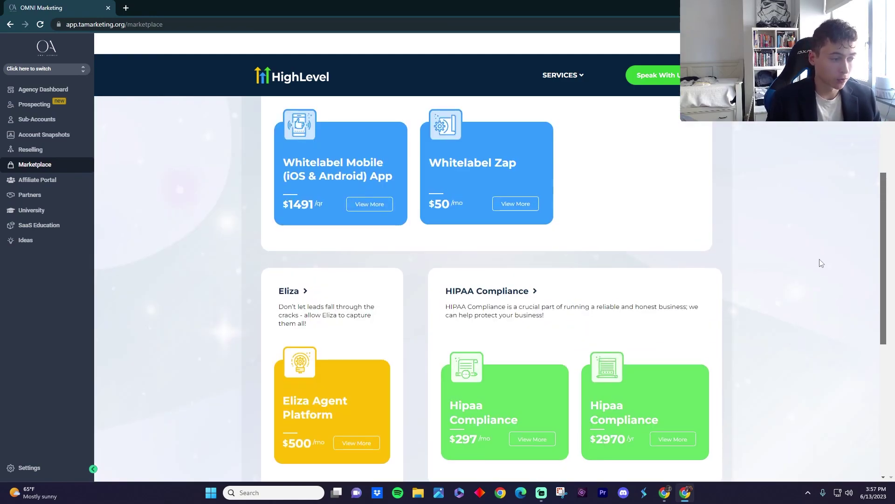
scroll(838, 194, "up", 5)
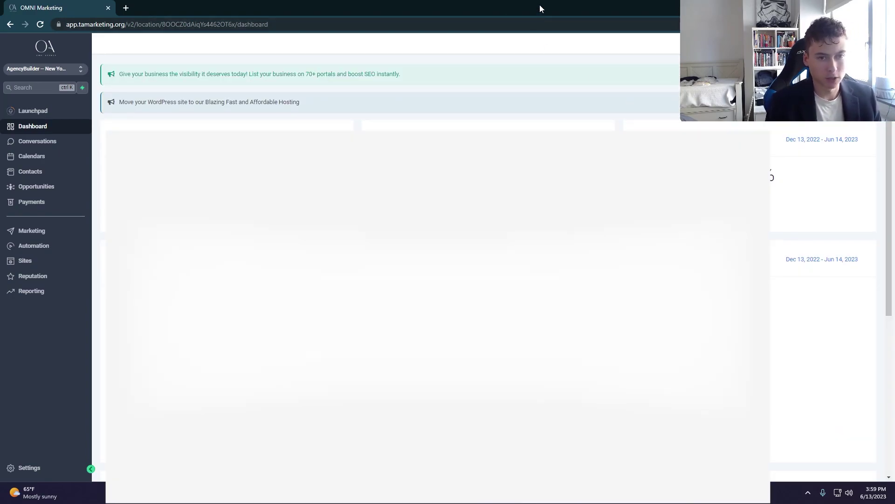
Step: Show all conversations of the AgencyBuilder sub-account and look over its weekly calendar
left_click(47, 142)
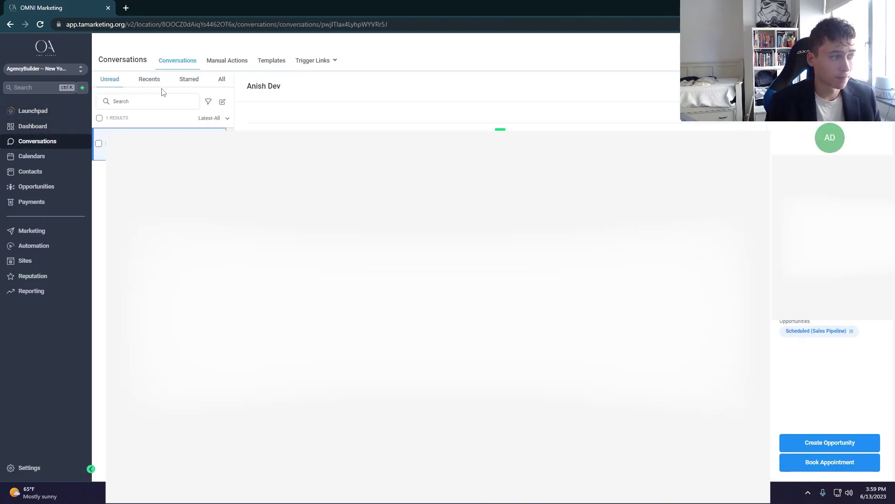
left_click(221, 79)
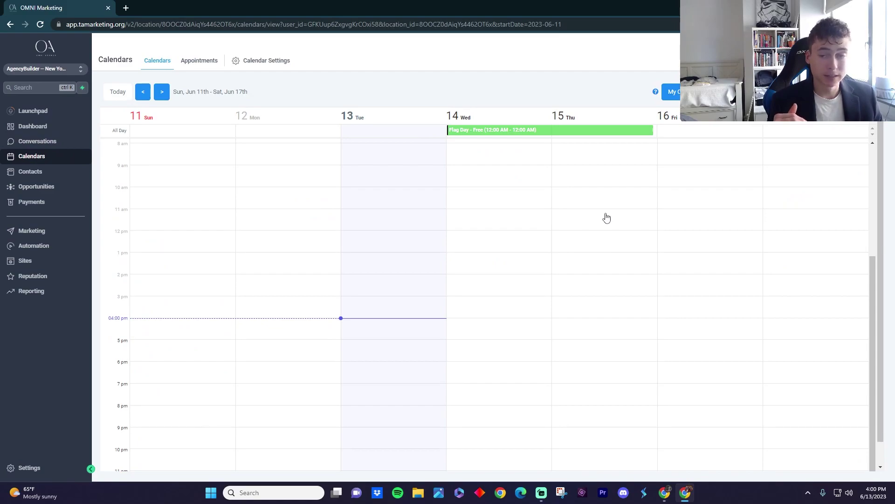
scroll(605, 215, "down", 1)
scroll(605, 214, "up", 5)
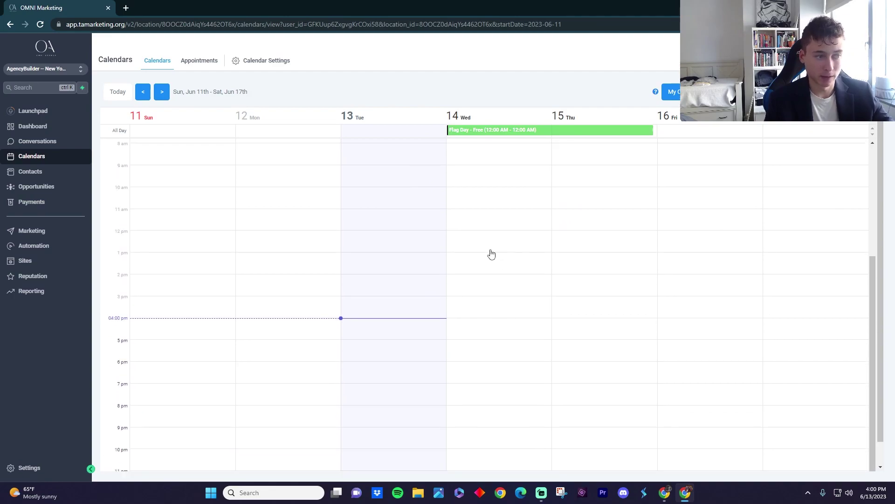
scroll(467, 240, "up", 1)
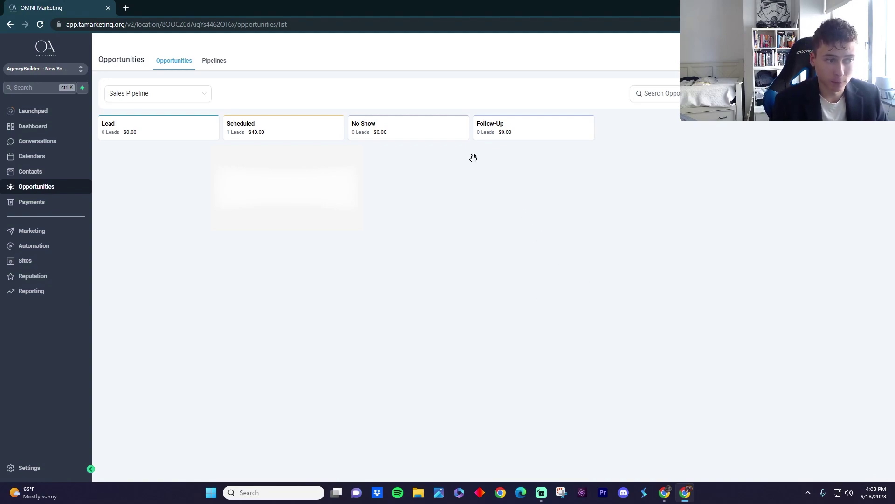
Step: Review the Sales Pipeline stages in the opportunities, and view the payments and marketing pages
left_click_drag(283, 173, 527, 166)
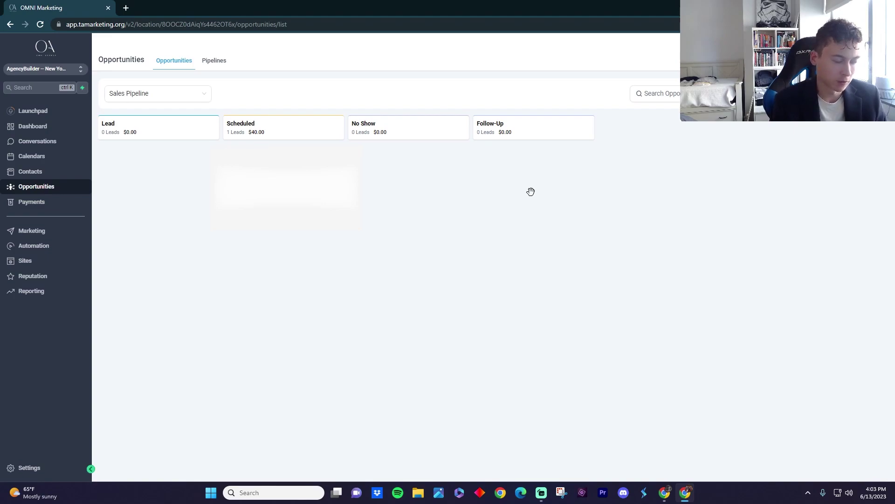
left_click(32, 201)
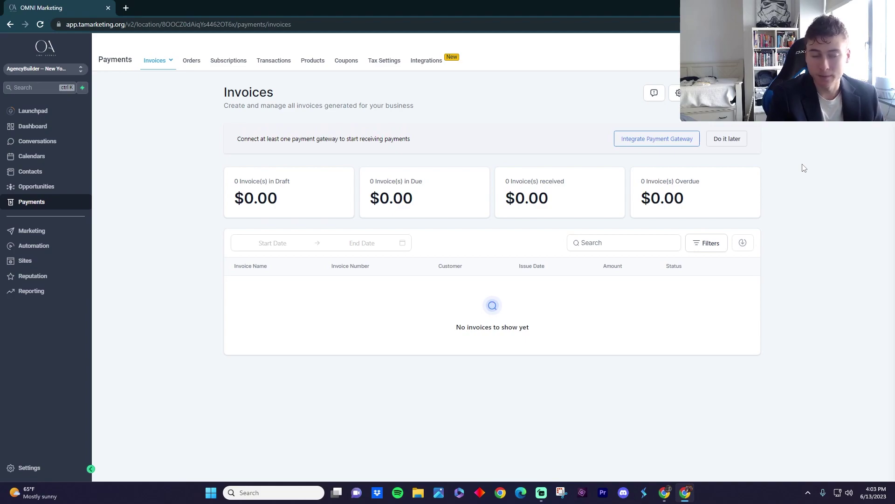
left_click(32, 230)
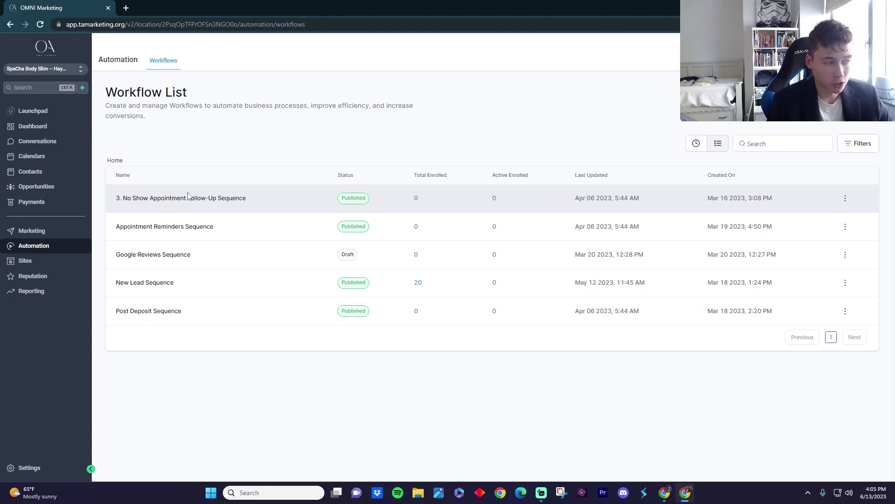
Step: Open the New Lead Sequence workflow and review its trigger and first actions
left_click(158, 282)
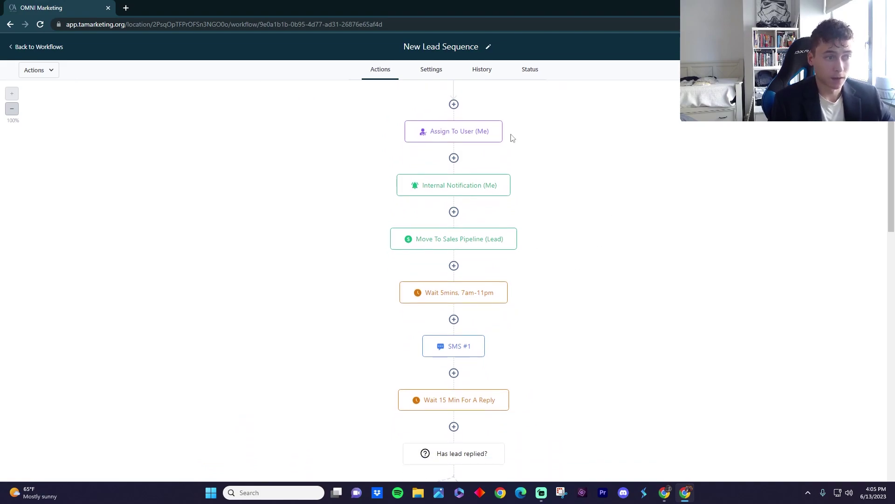
left_click(441, 111)
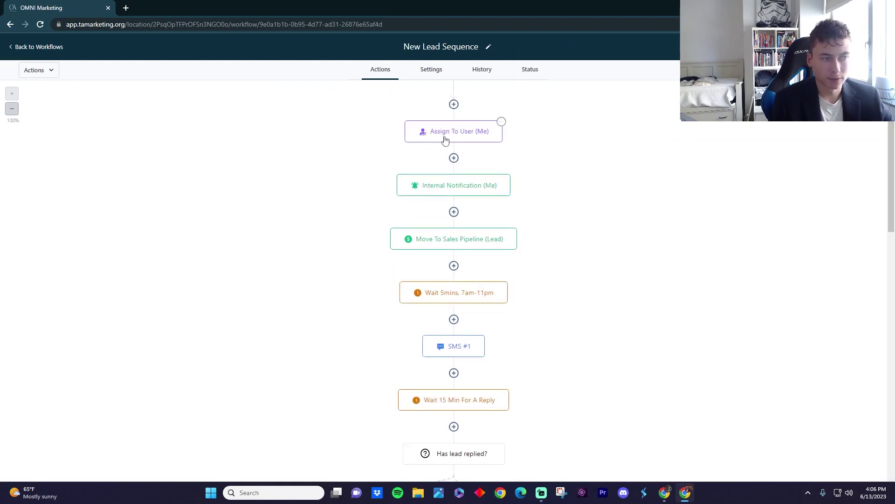
scroll(480, 161, "down", 1)
scroll(499, 178, "up", 2)
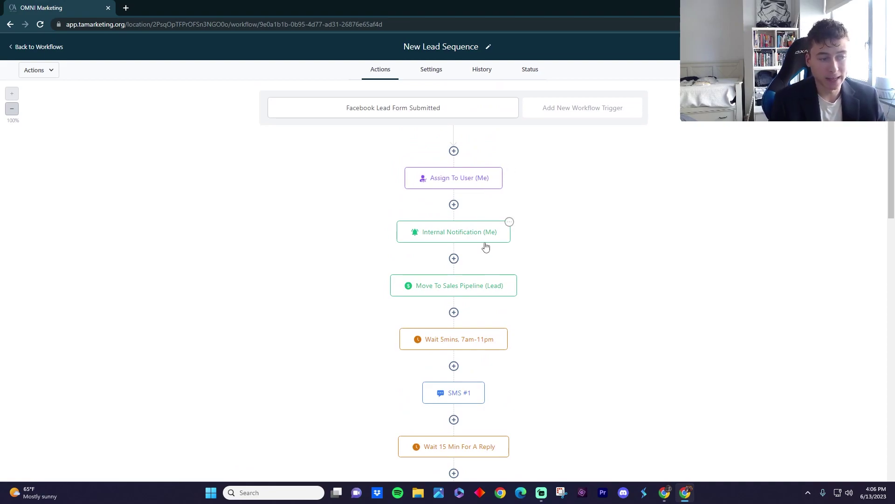
Step: View the settings of the Internal Notification and Move To Sales Pipeline actions, and close them without changes
left_click(467, 241)
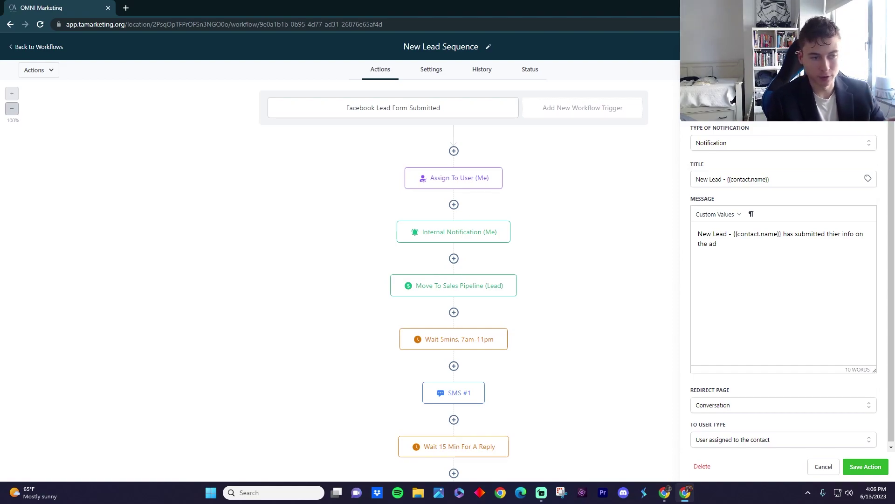
scroll(444, 187, "down", 3)
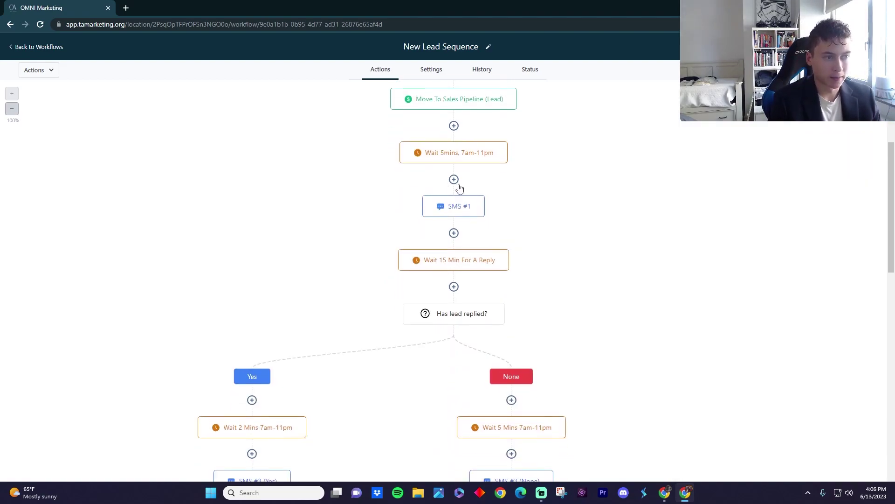
scroll(459, 187, "up", 2)
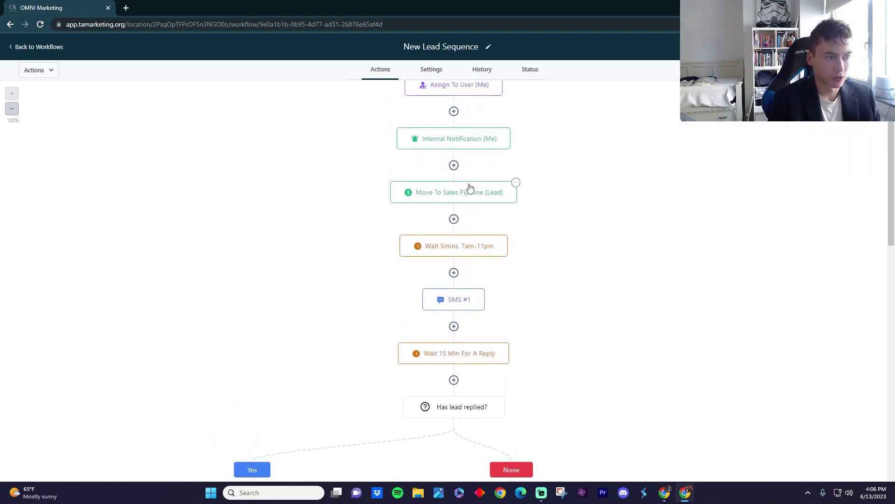
left_click(478, 194)
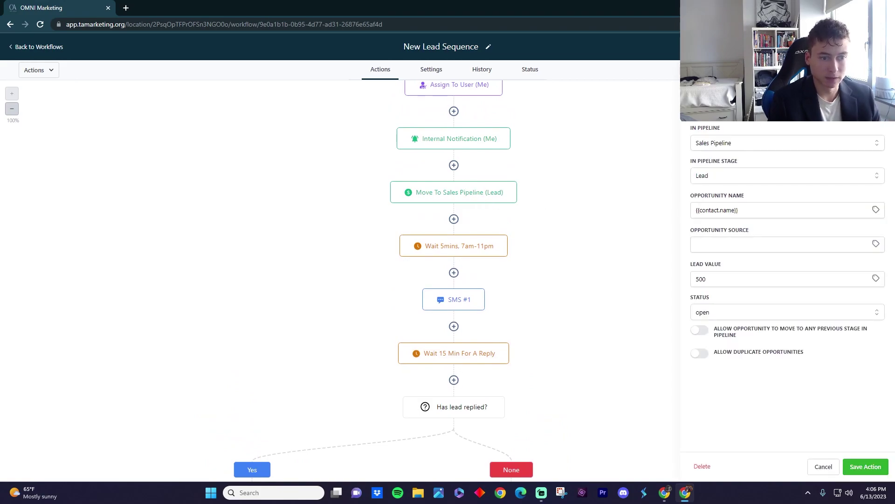
left_click(662, 205)
Step: Leave the New Lead Sequence workflow and open the opportunities of the SpaCha Body Slim sub-account
left_click(28, 49)
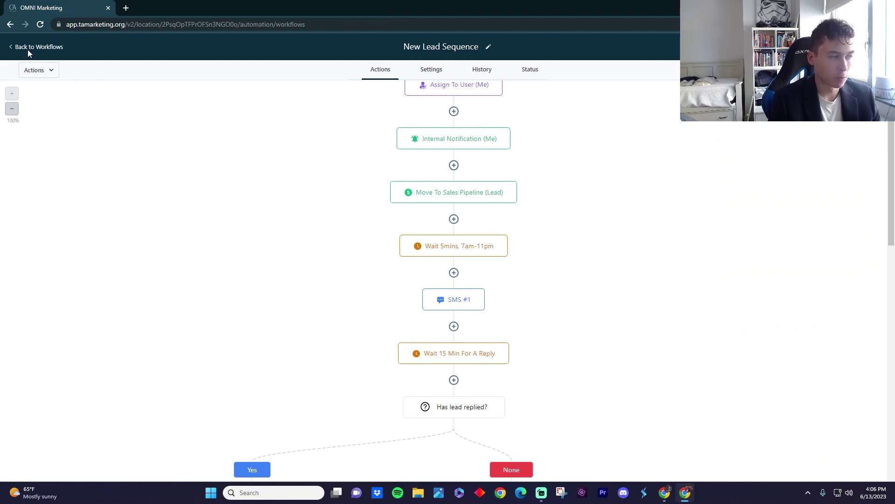
left_click(50, 186)
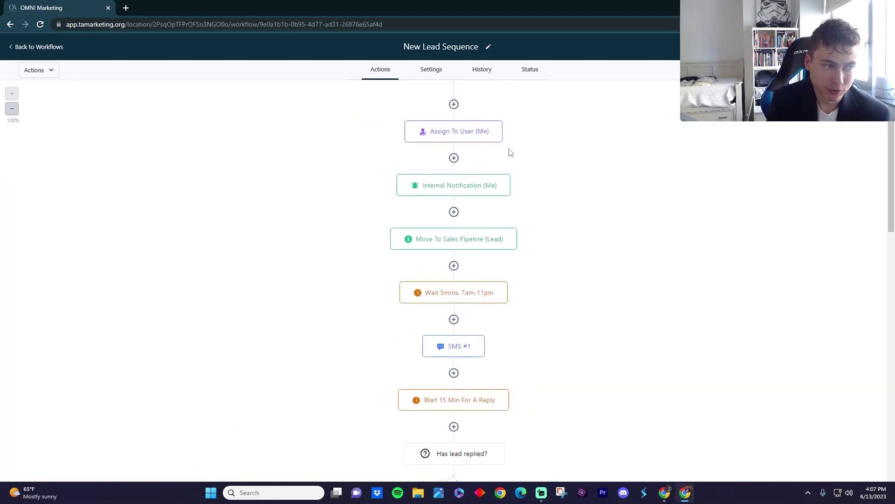
Step: View the delay and time window settings of the Wait 5mins, 7am-11pm action, and close them without changes
scroll(512, 186, "down", 4)
scroll(516, 201, "up", 3)
scroll(485, 199, "down", 1)
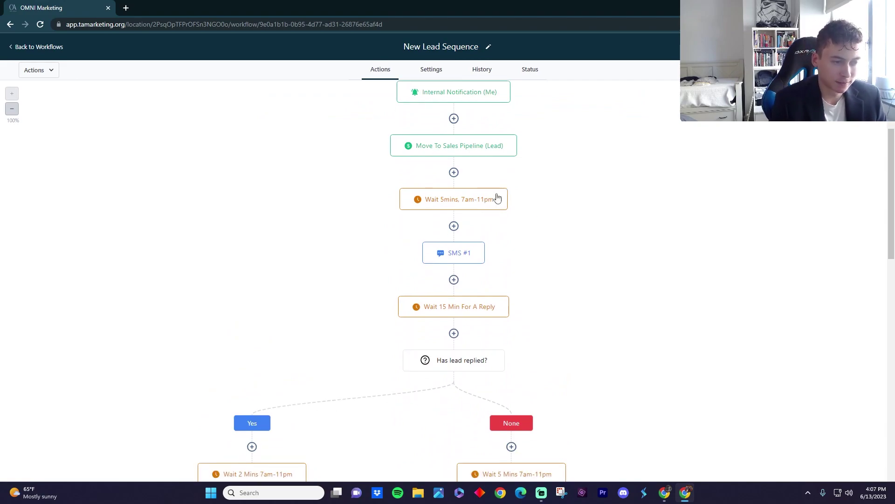
left_click(463, 205)
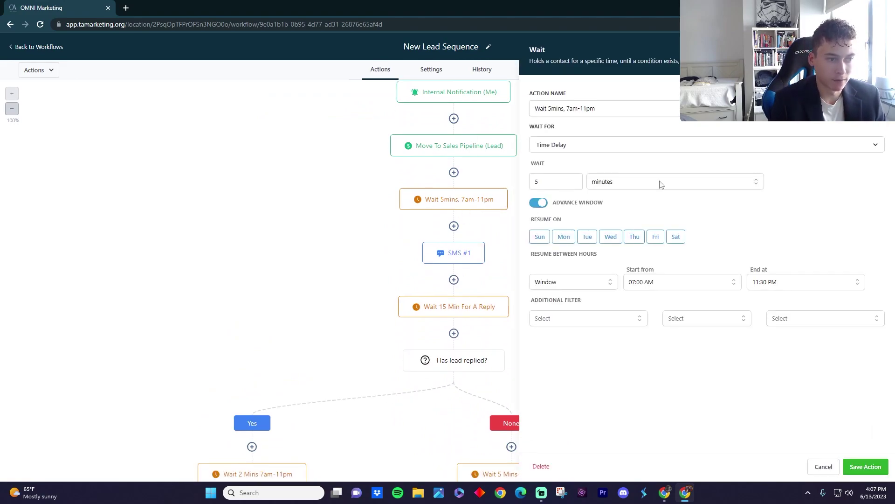
key("Escape")
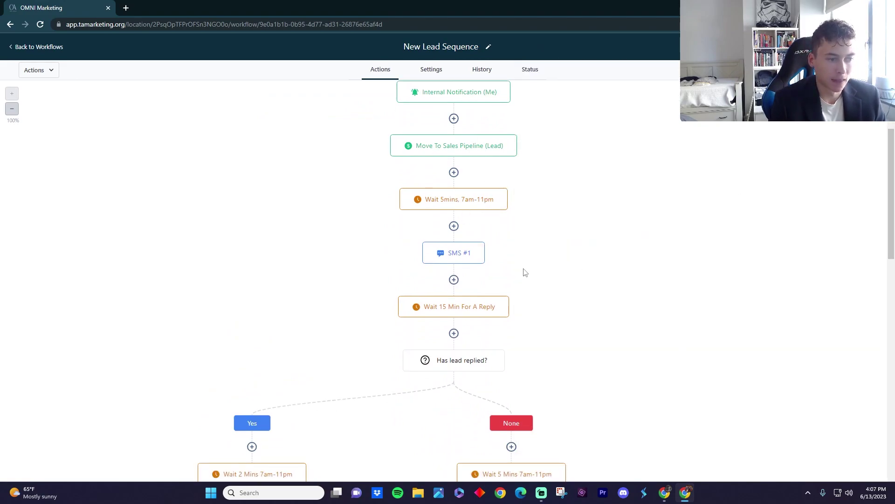
Step: View the SMS #1 message with its custom values and the Wait 15 Min For A Reply settings, leaving both unchanged
left_click(470, 257)
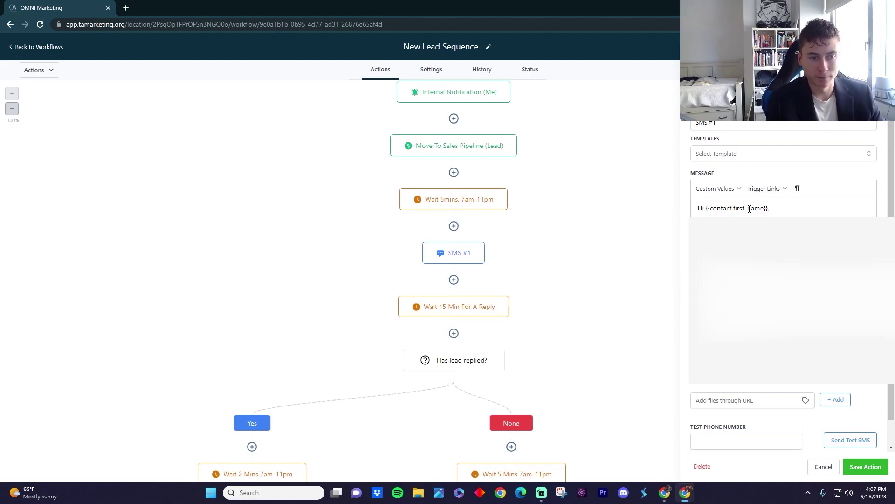
left_click(718, 188)
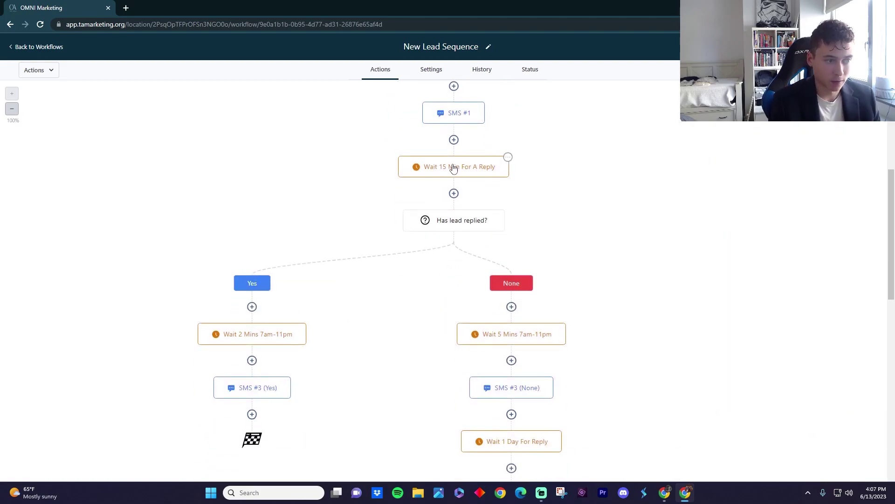
scroll(457, 175, "up", 1)
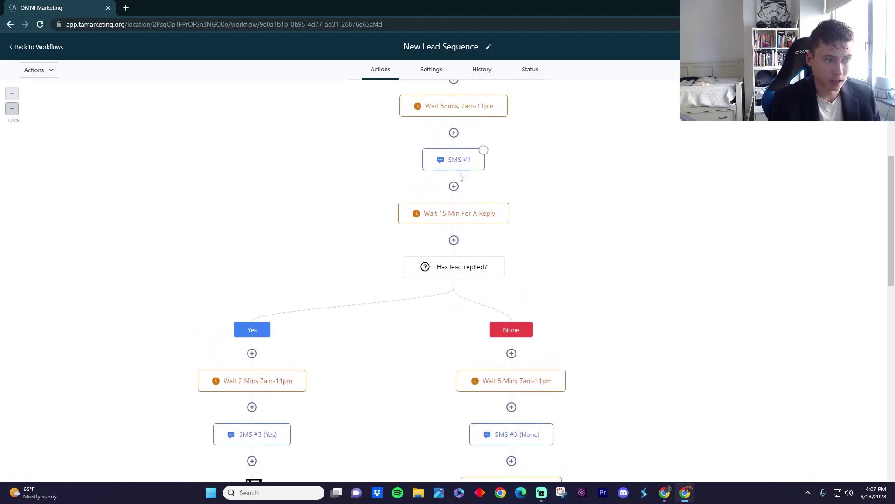
left_click(458, 217)
left_click(880, 50)
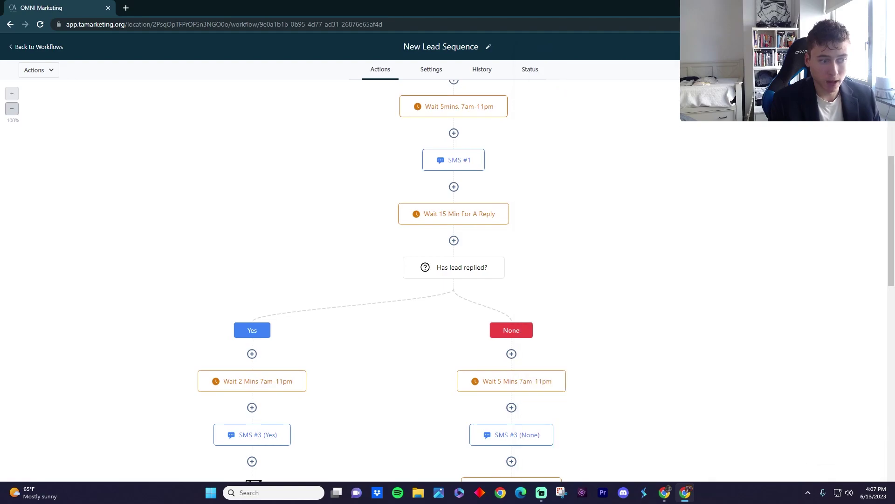
Step: View the message text of the SMS #3 (Yes) action in the first reply branch, and close it without changes
scroll(535, 294, "down", 1)
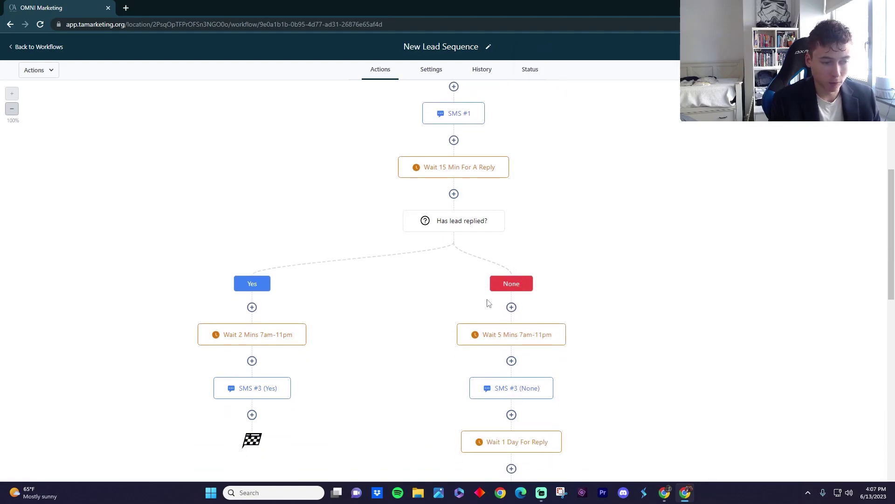
scroll(490, 301, "down", 1)
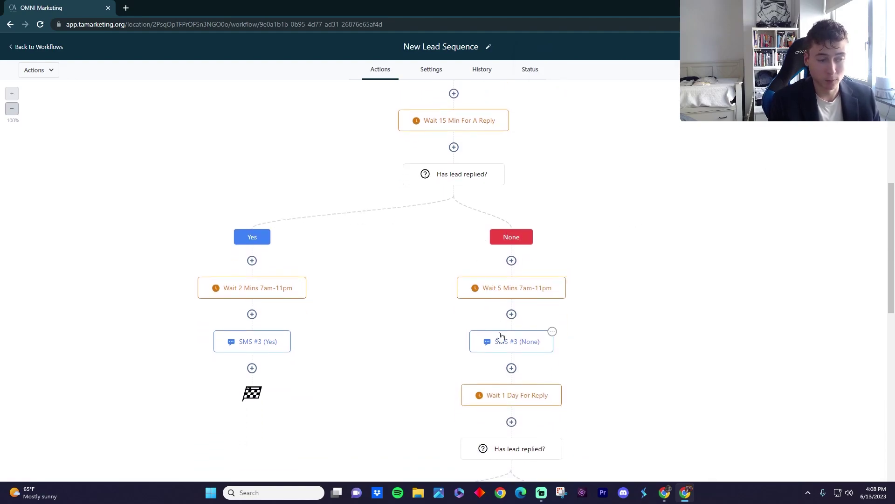
left_click(281, 339)
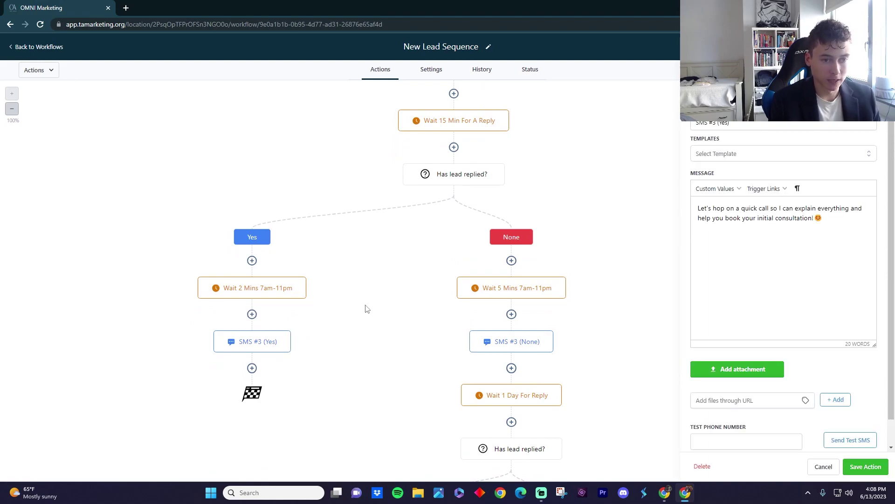
left_click_drag(720, 206, 769, 216)
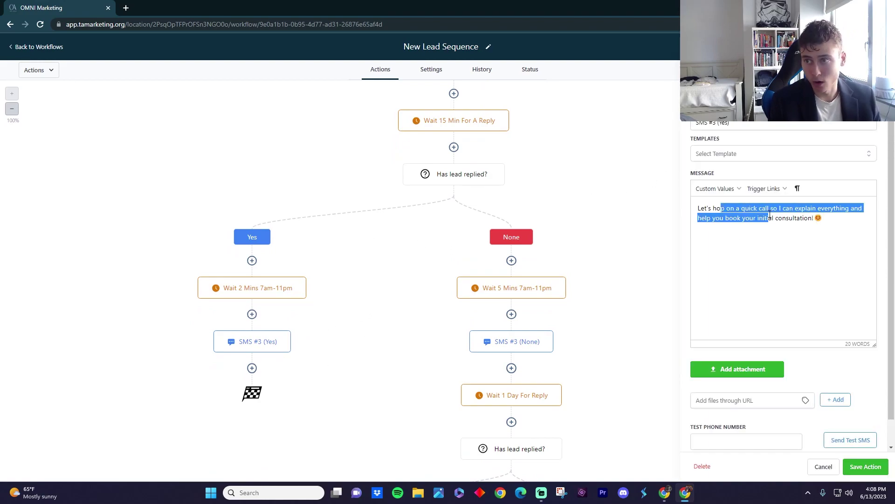
left_click(802, 210)
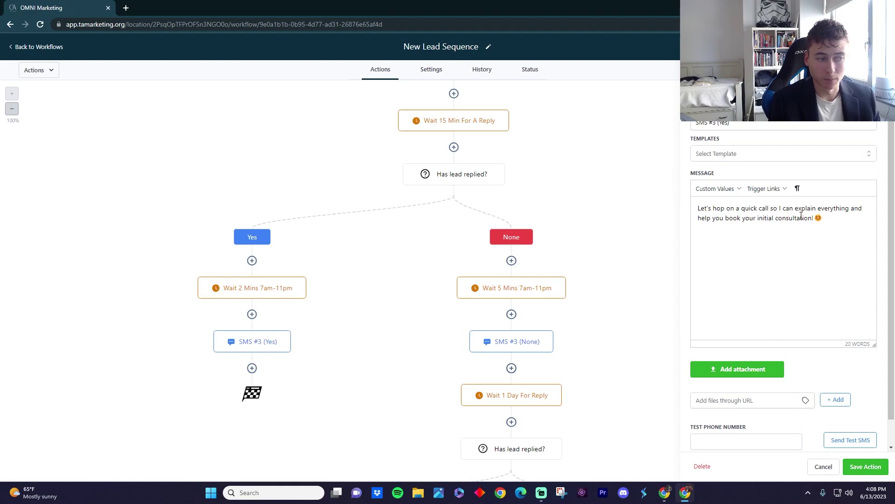
left_click(640, 206)
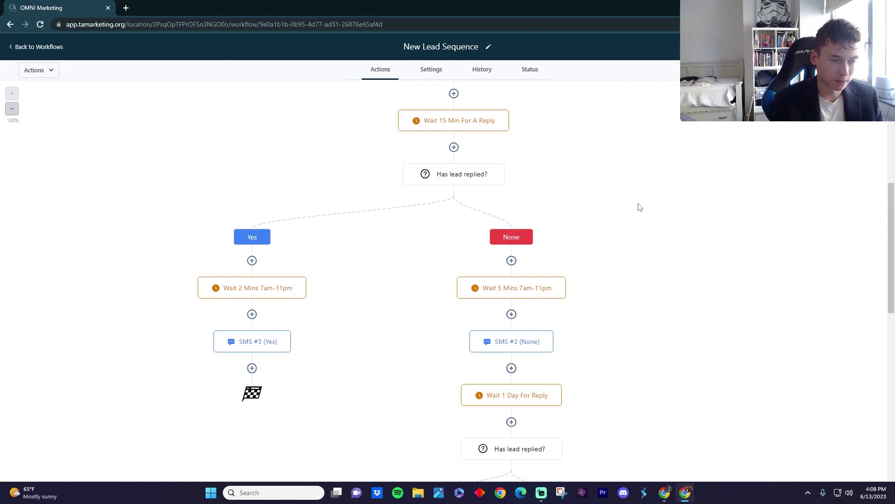
Step: Review the remaining reply branches down to Remove Opportunity, and view the settings of the Facebook Lead Form Submitted trigger
scroll(604, 218, "down", 3)
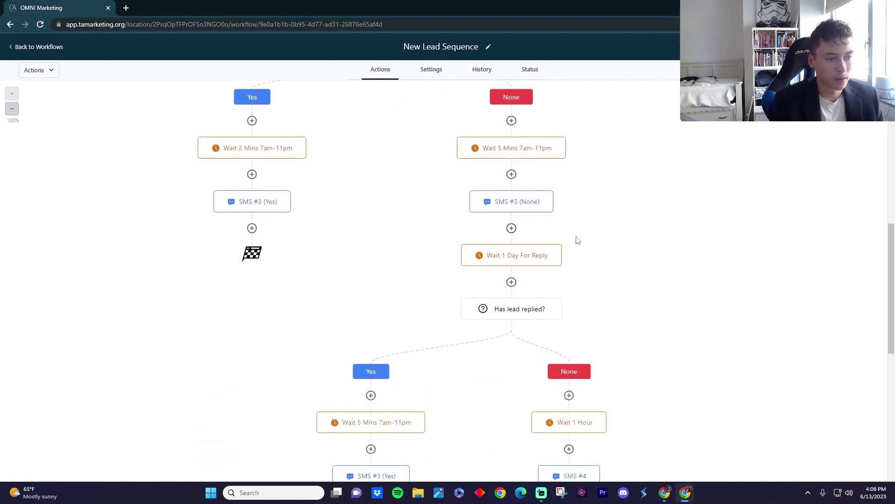
scroll(536, 188, "down", 3)
scroll(513, 214, "down", 5)
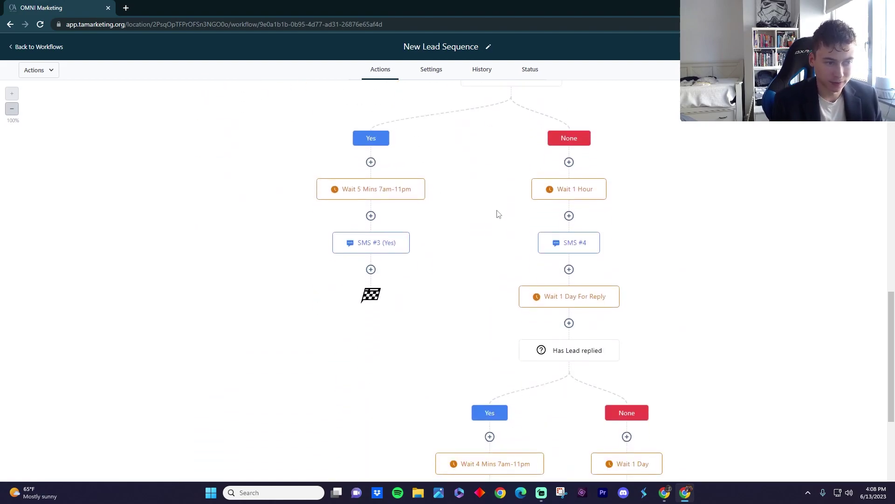
scroll(501, 207, "down", 4)
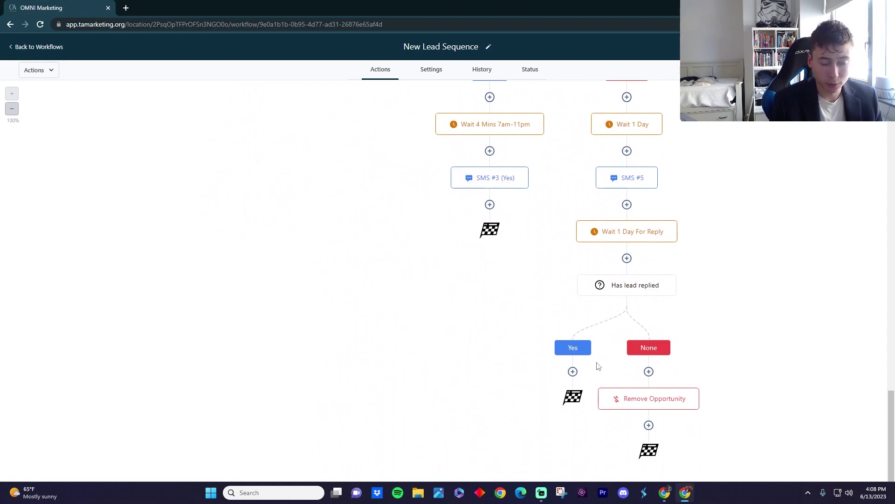
scroll(583, 355, "up", 5)
scroll(572, 322, "up", 5)
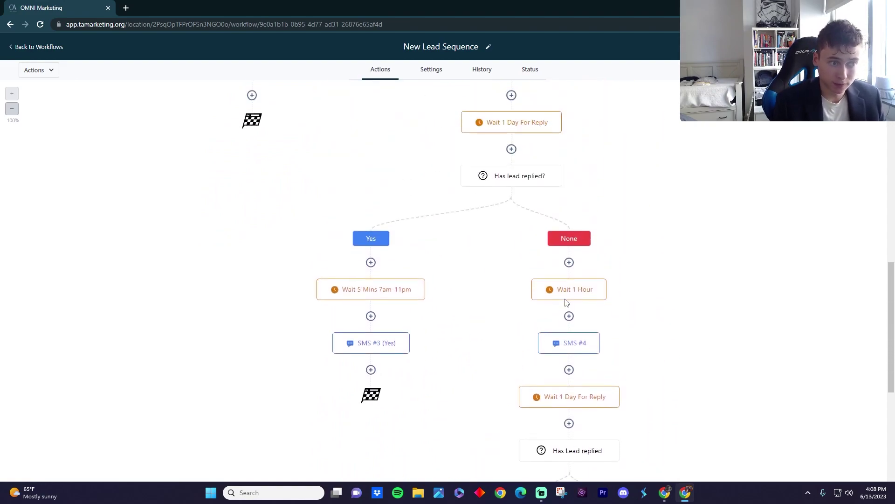
scroll(569, 294, "up", 10)
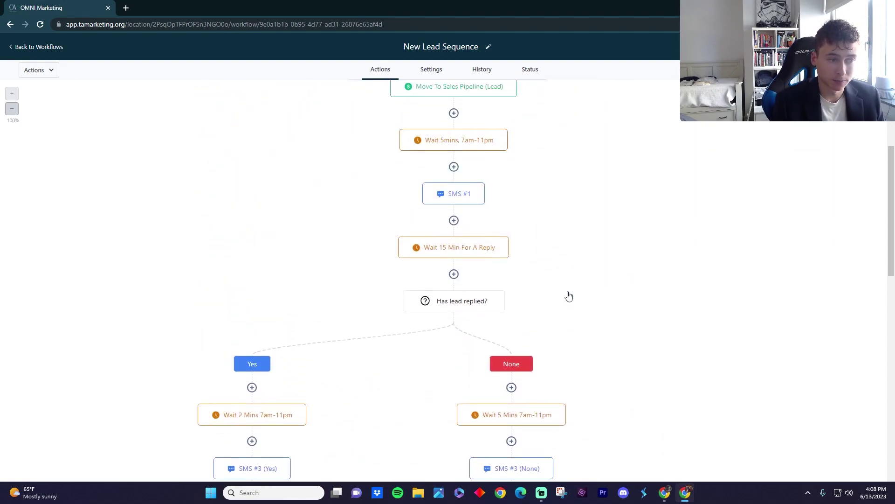
scroll(569, 295, "up", 1)
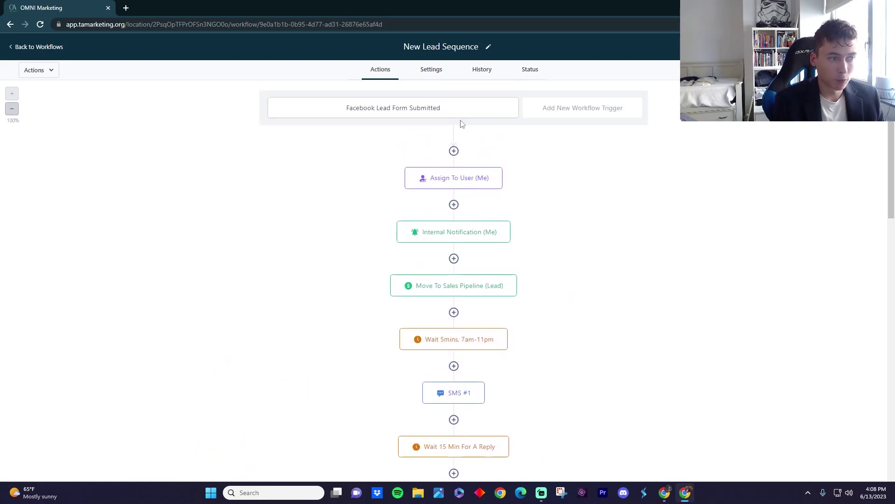
left_click(470, 111)
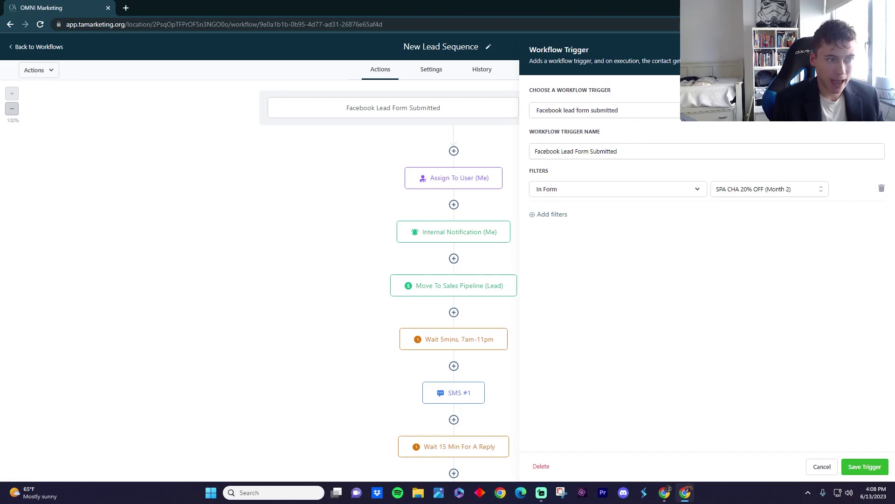
left_click(879, 50)
Step: Browse the actions available for adding after Remove Opportunity at the end of the workflow
scroll(411, 309, "down", 20)
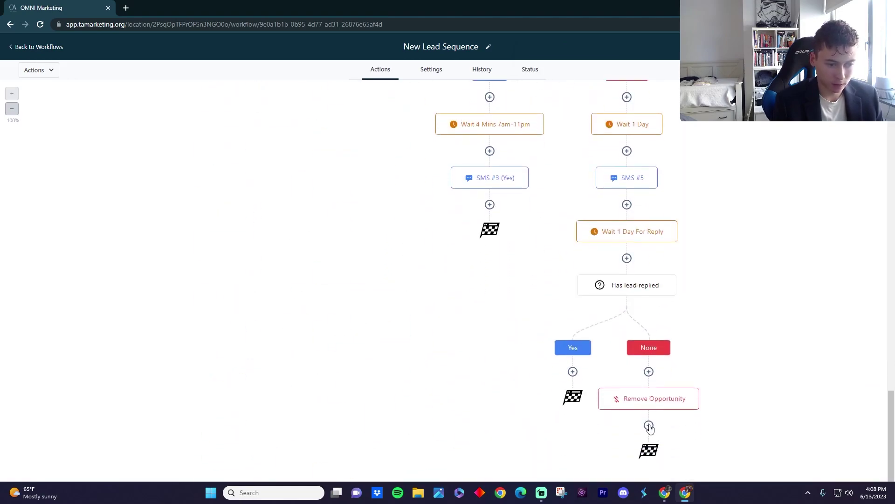
left_click(649, 426)
scroll(770, 285, "down", 10)
scroll(771, 284, "down", 2)
left_click_drag(894, 401, 892, 82)
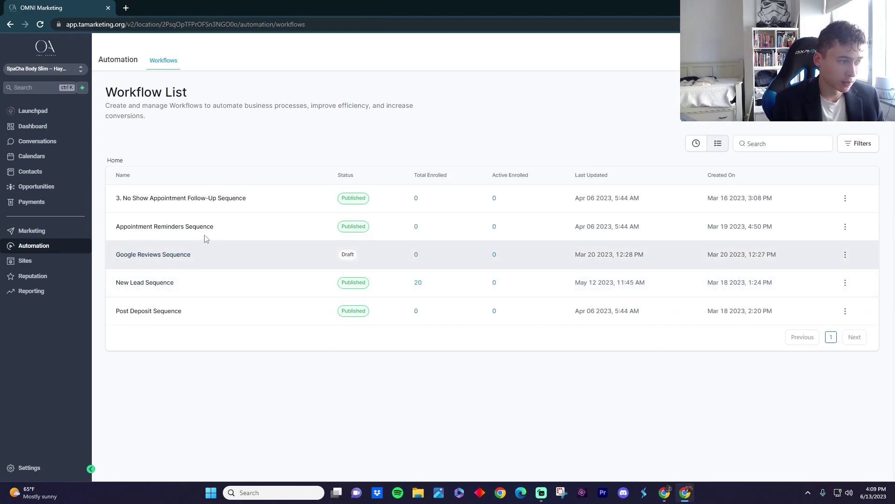
Step: Open the Appointment Reminders Sequence workflow and review its waits, SMS messages and emails
left_click(200, 227)
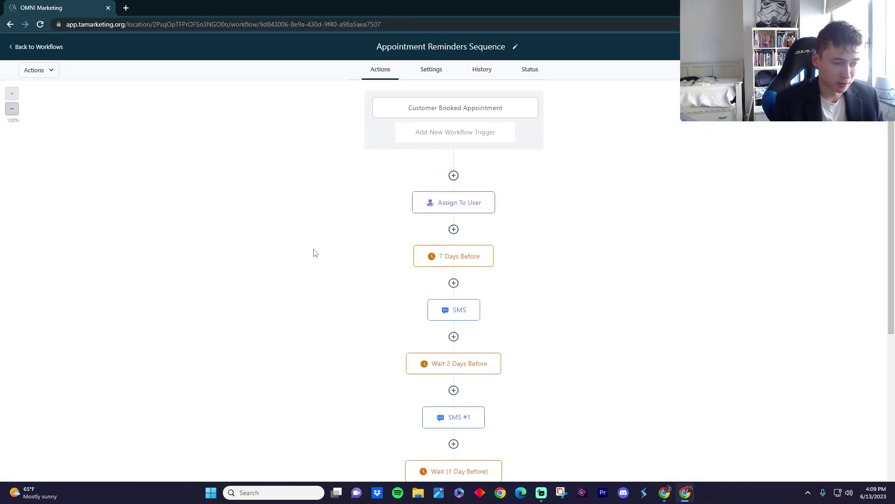
scroll(472, 202, "down", 5)
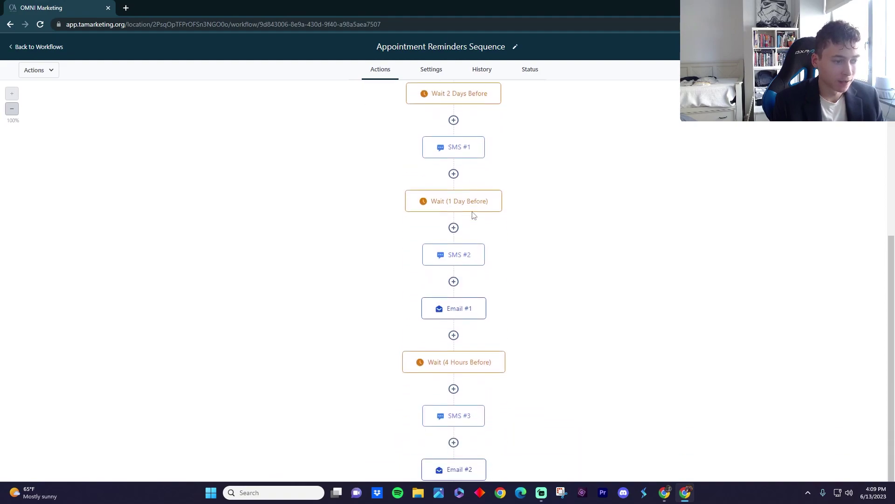
scroll(474, 214, "down", 2)
scroll(475, 280, "up", 4)
scroll(472, 275, "up", 2)
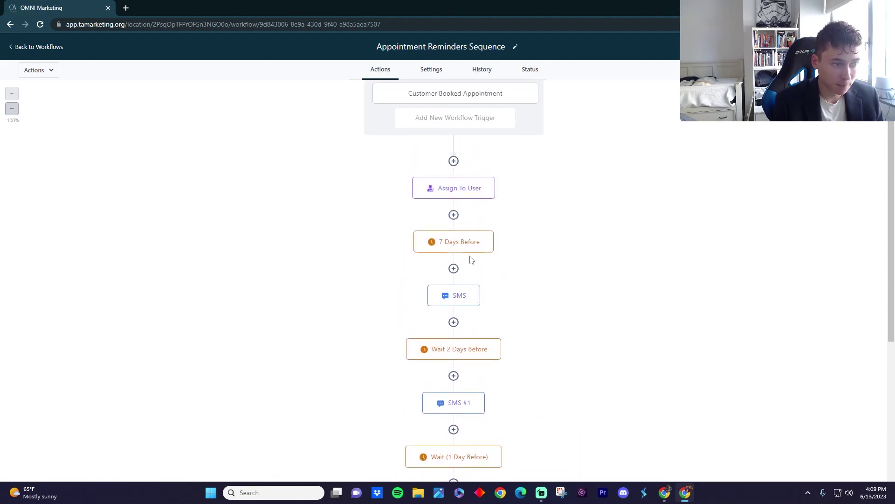
Step: View the message of the SMS action after 7 Days Before, close it, and review the remaining reminder actions
left_click(450, 299)
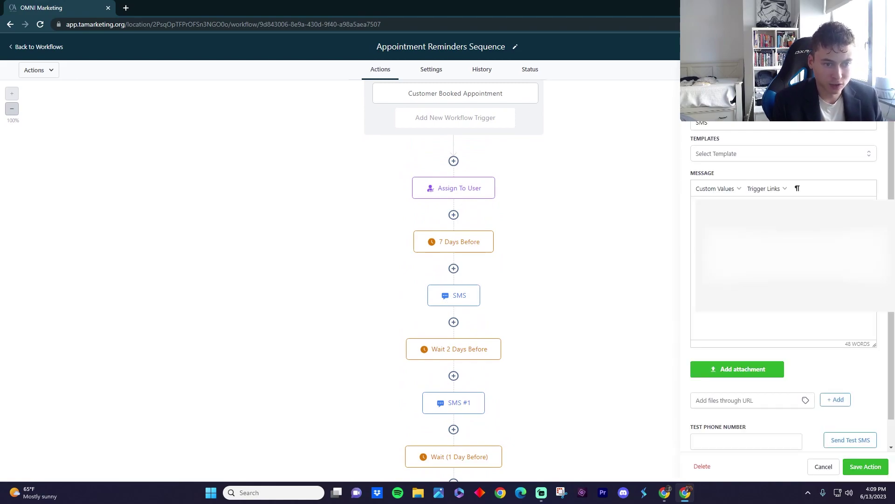
left_click(878, 51)
scroll(538, 304, "up", 1)
scroll(537, 289, "down", 5)
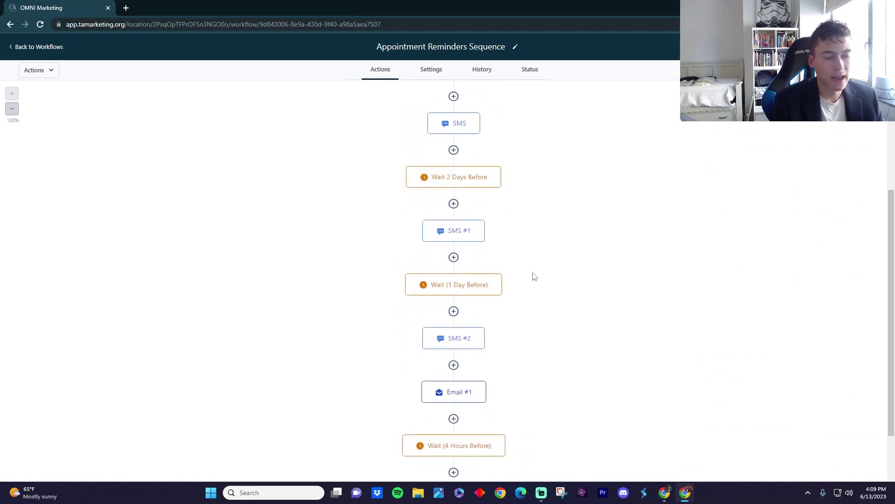
scroll(534, 276, "down", 2)
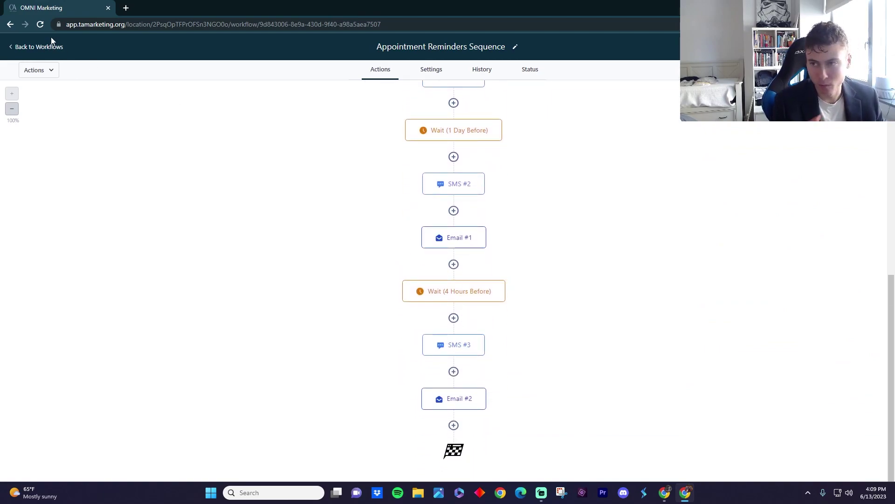
Step: Switch to the Post Deposit Sequence workflow and view the settings of its Customer Booked Appointment trigger without changing them
left_click(35, 47)
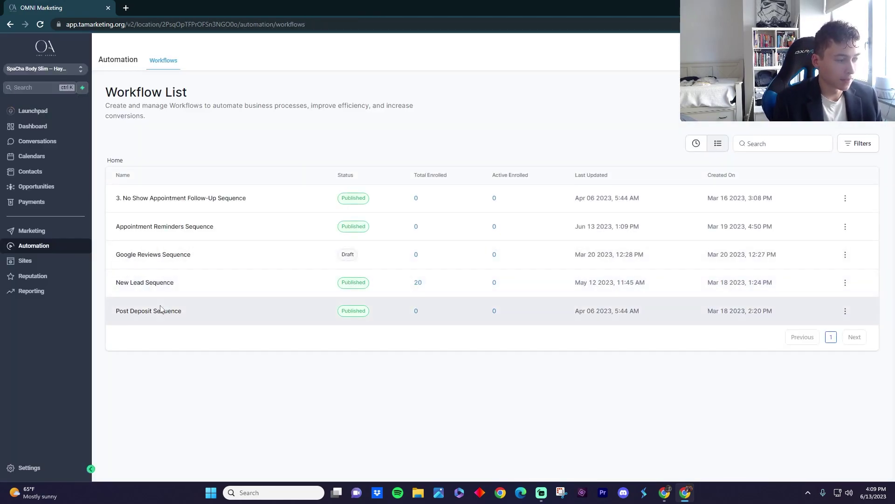
left_click(165, 310)
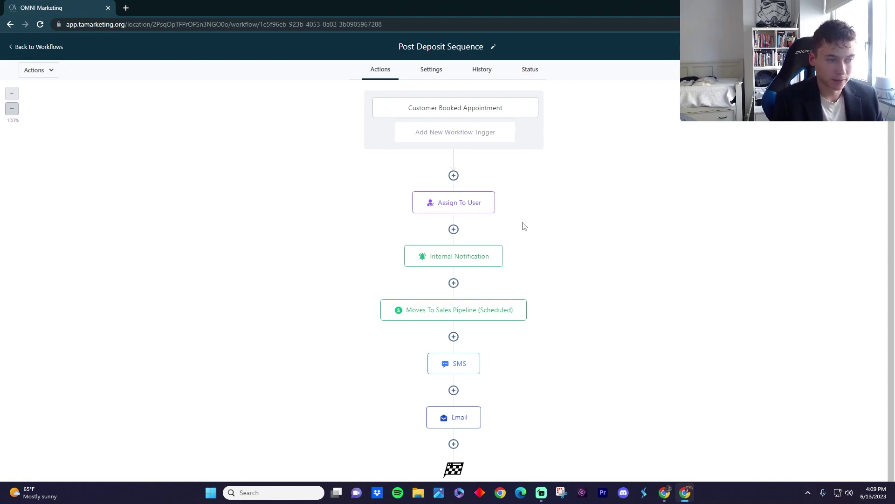
left_click(495, 110)
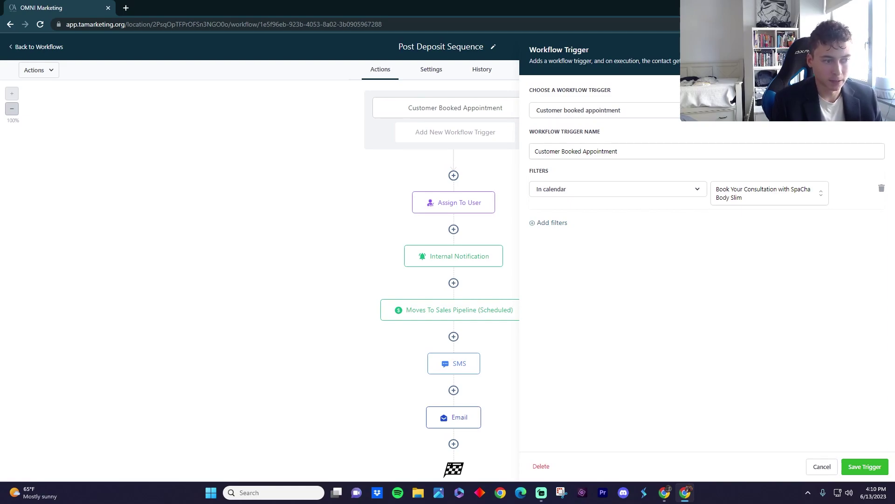
left_click(881, 50)
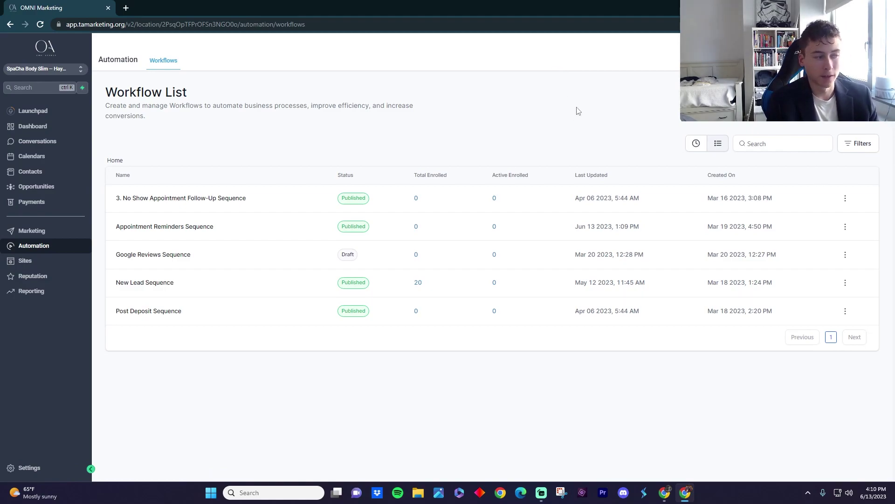
Step: Go to the sub-account's sites and open the funnel named Funnels
left_click(47, 262)
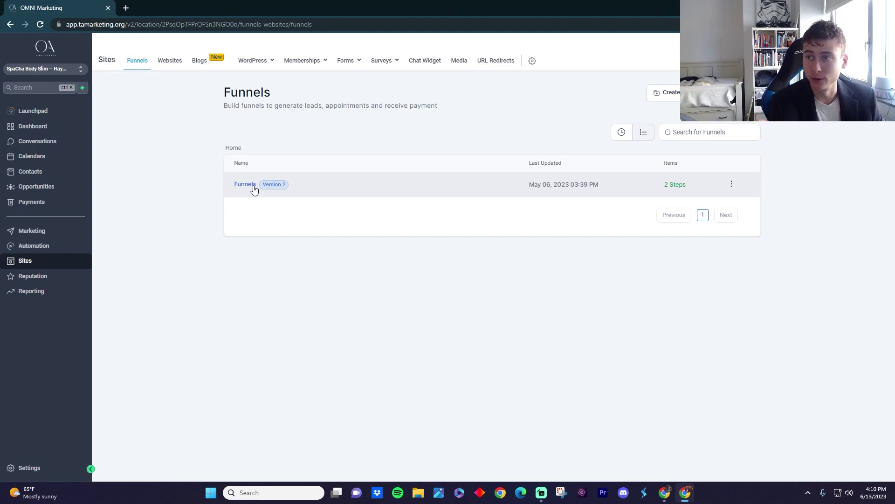
mouse_move(317, 62)
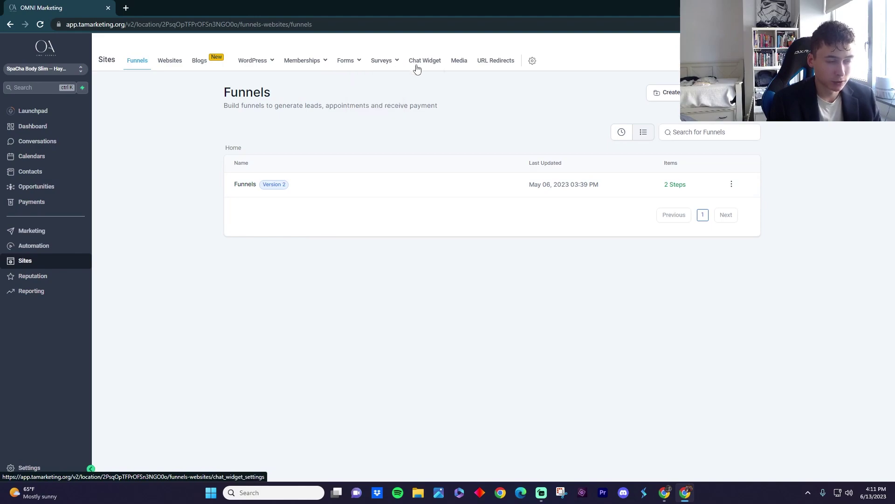
left_click(263, 182)
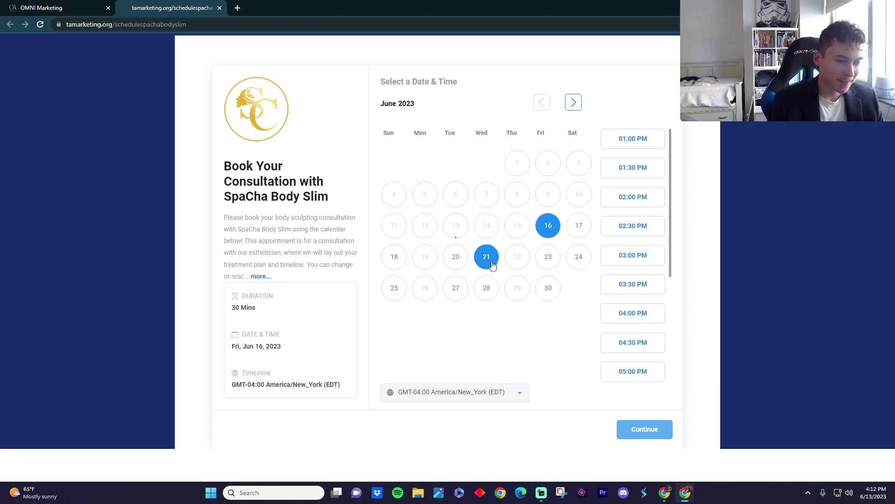
Step: On the booking page, choose June 23, 2023 at 04:30 PM, continue to the contact form, review its deposit note, and close the page
left_click(548, 264)
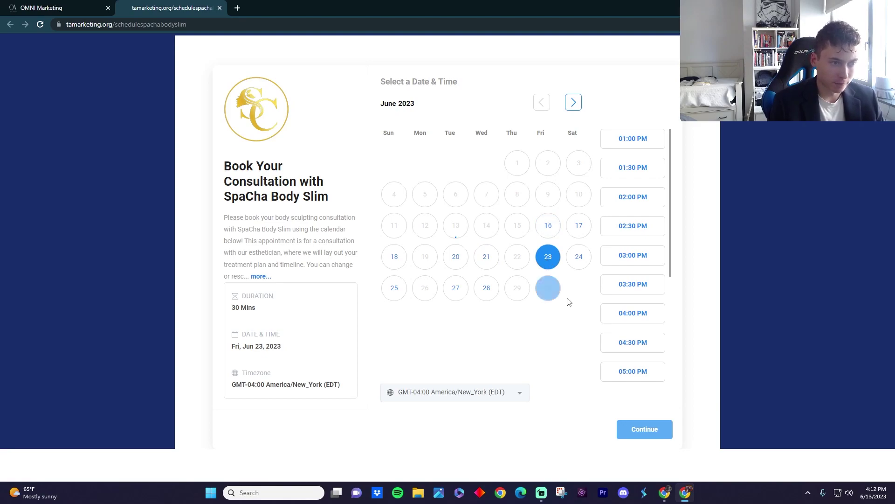
left_click(630, 346)
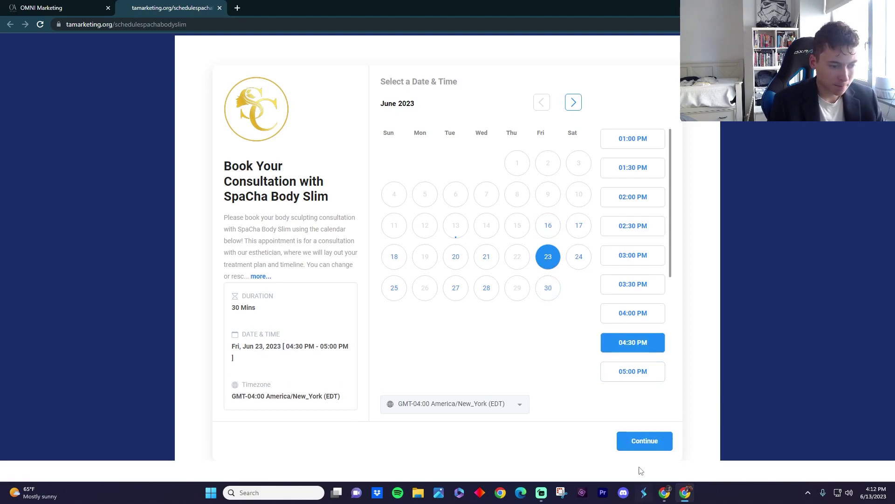
left_click(646, 447)
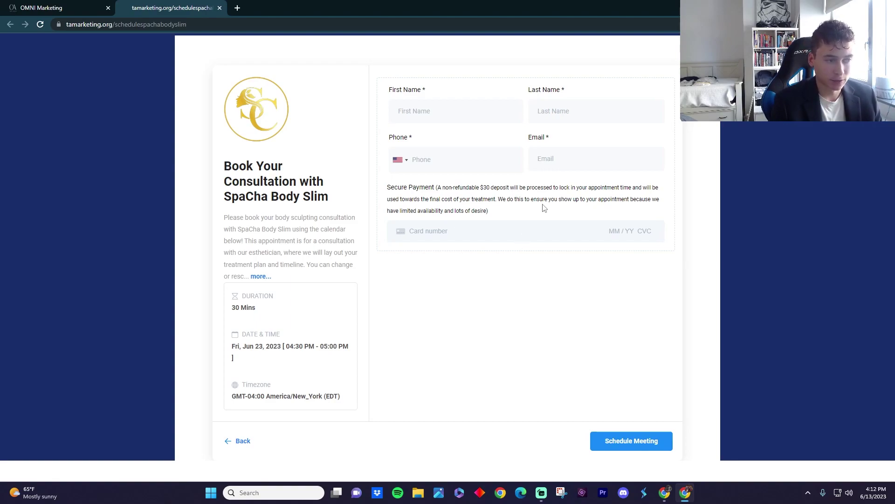
left_click_drag(455, 191, 613, 199)
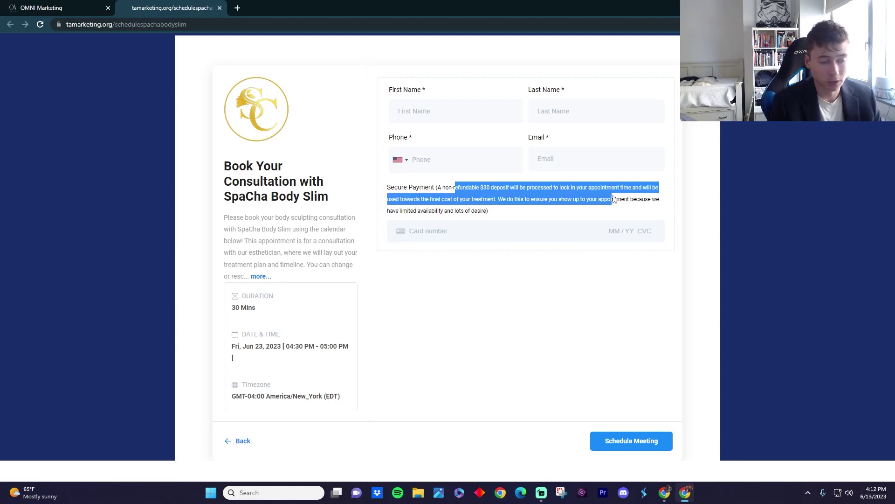
left_click(614, 199)
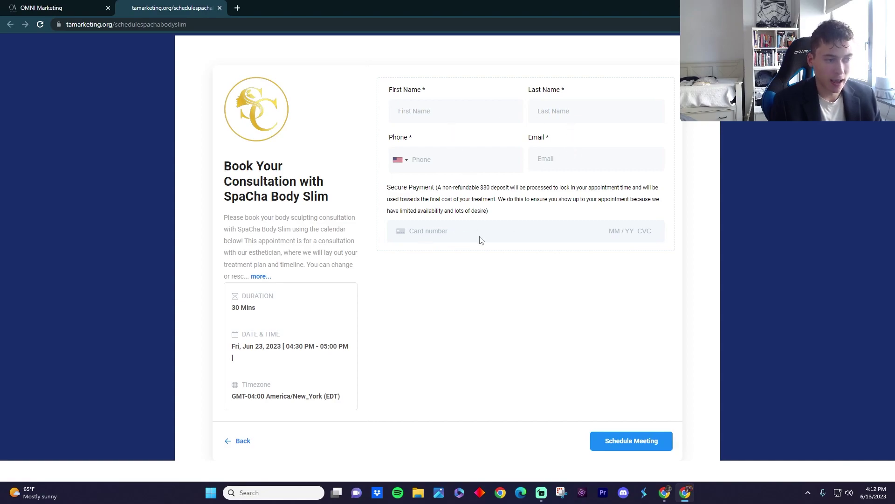
key("ctrl+w")
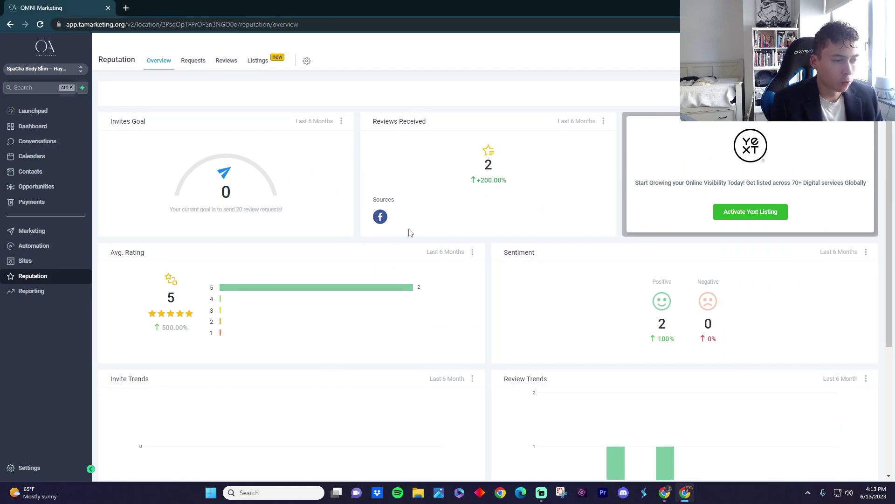
Step: Review the reputation overview down to the latest reviews, and open the sub-account's reporting
scroll(413, 231, "down", 4)
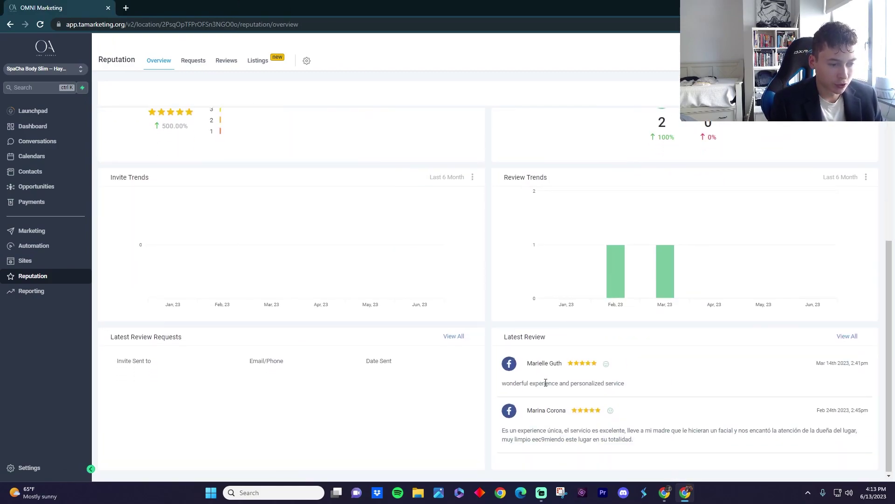
scroll(462, 336, "up", 4)
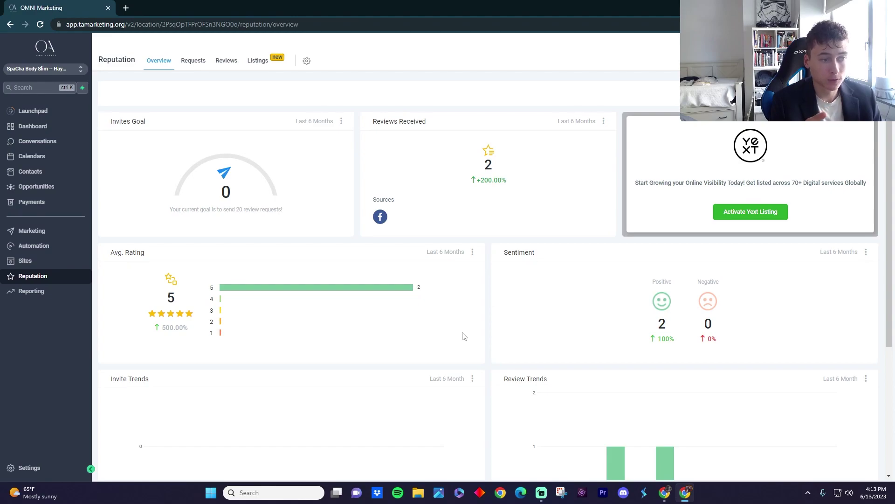
left_click(31, 291)
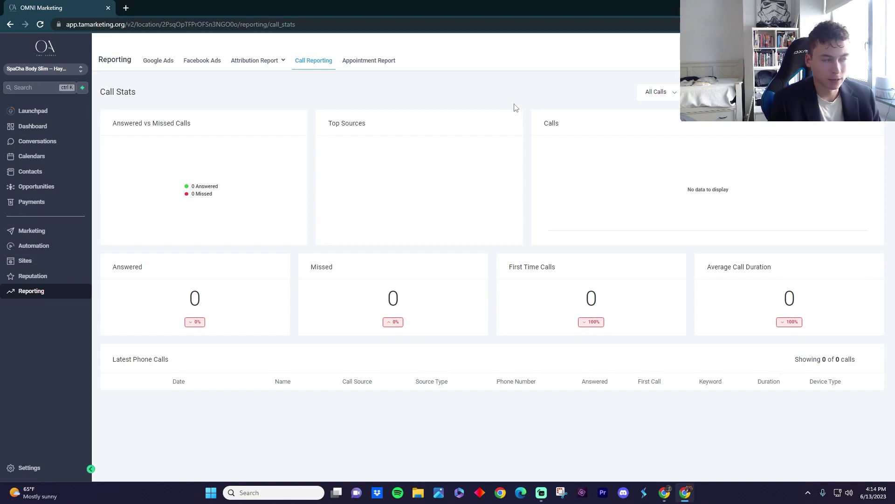
Step: Open the sub-account's settings and view its staff, pipelines, calendars and phone numbers
left_click(43, 468)
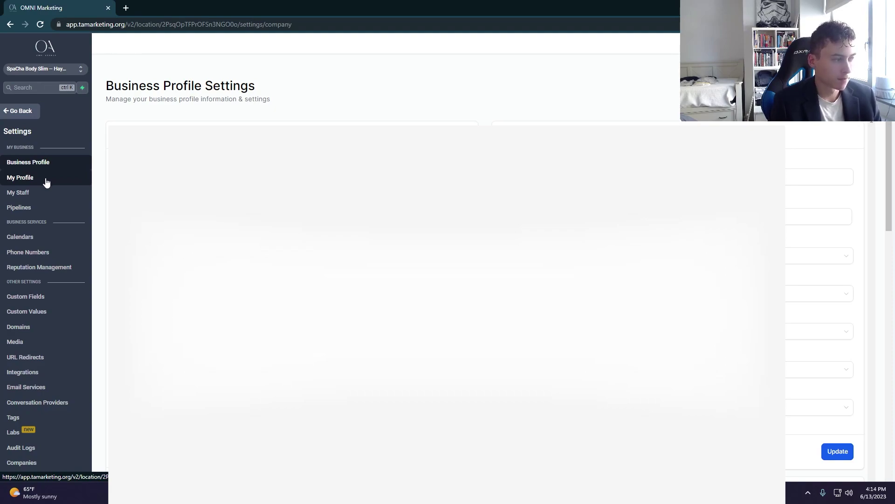
left_click(38, 194)
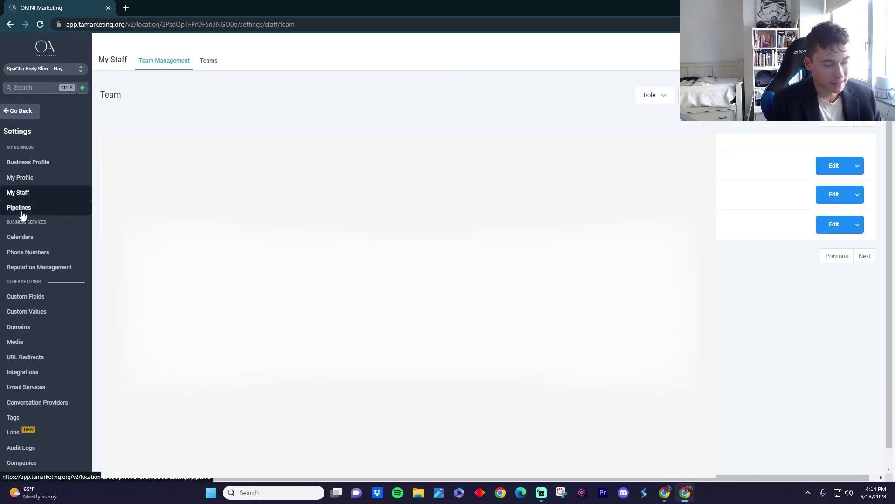
left_click(21, 211)
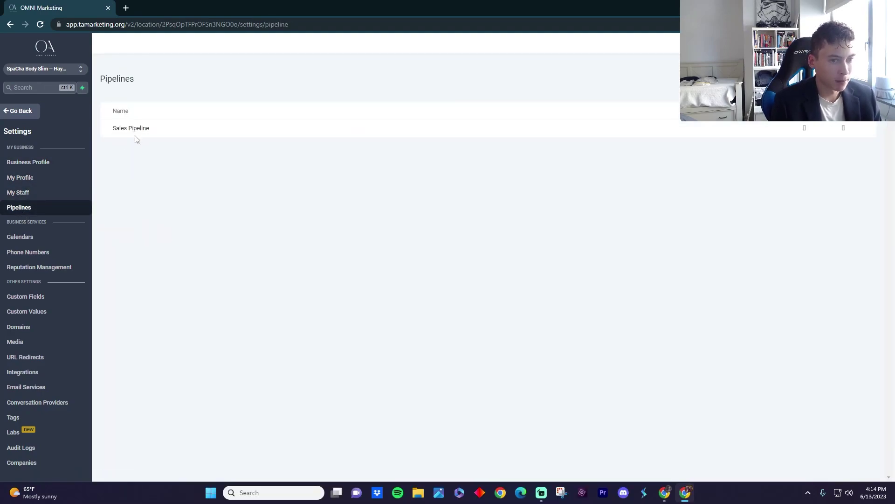
left_click(49, 236)
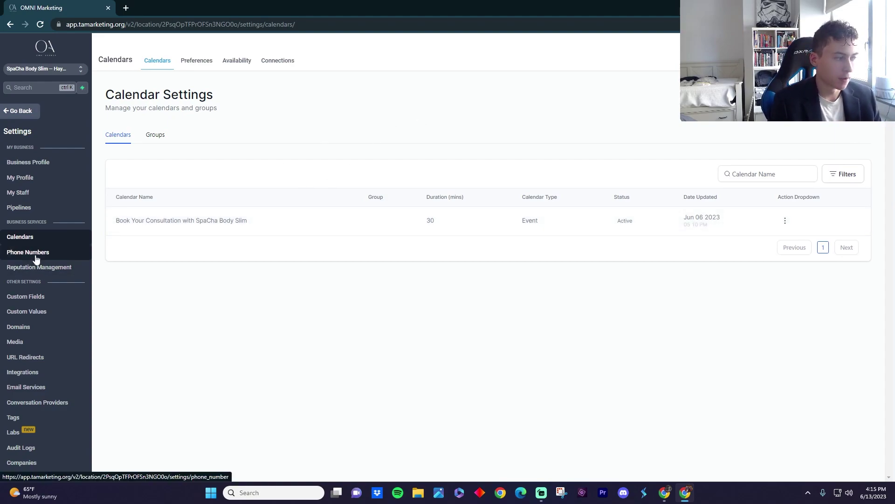
left_click(50, 255)
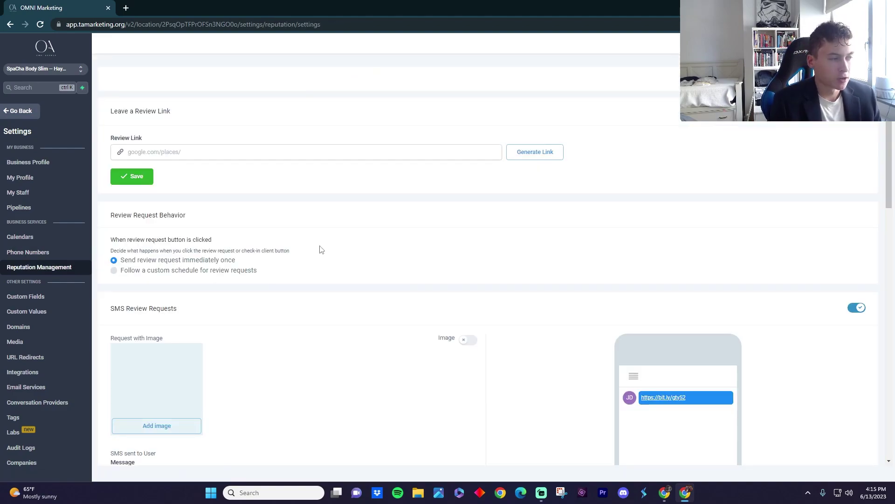
Step: Review the SMS and email review request options in the Reputation Management settings
scroll(509, 243, "down", 4)
scroll(510, 260, "down", 2)
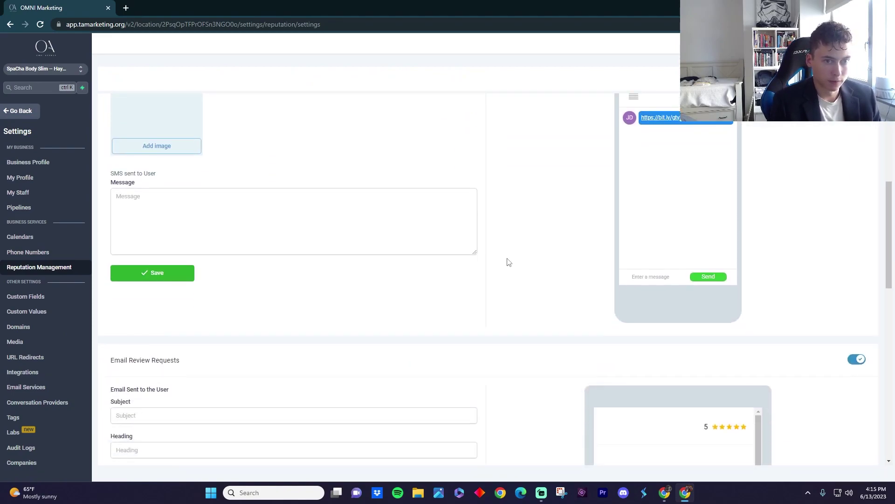
scroll(506, 260, "up", 3)
scroll(506, 260, "down", 4)
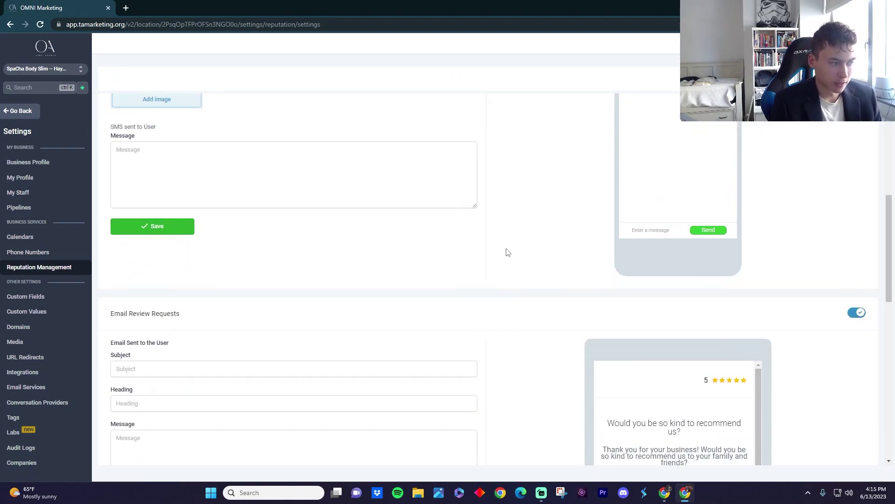
Step: View the sub-account's custom values, media and URL redirects settings
left_click(29, 311)
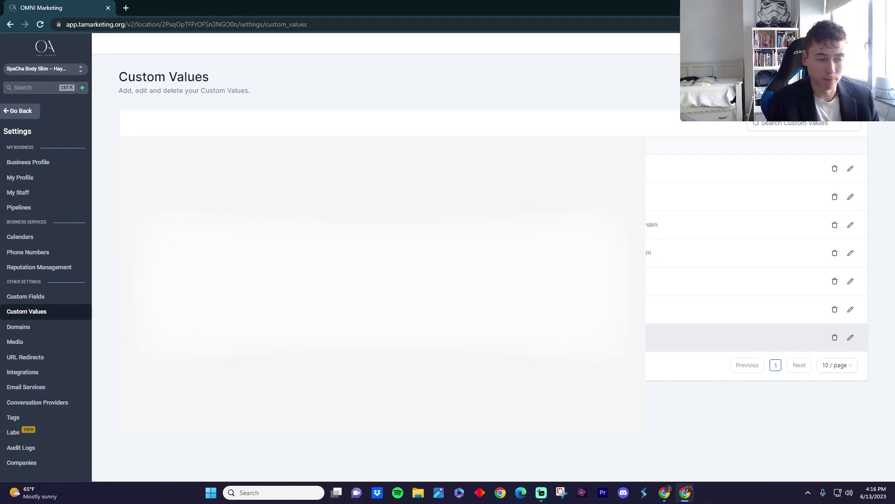
left_click(54, 341)
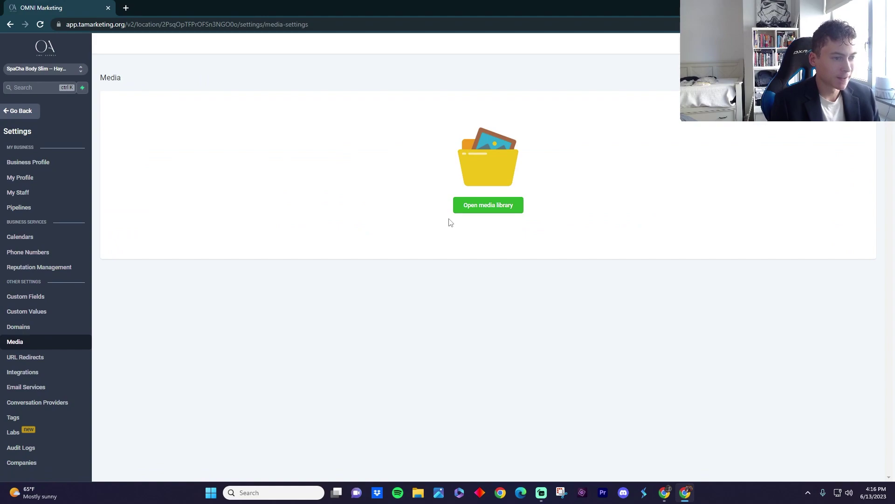
left_click(51, 356)
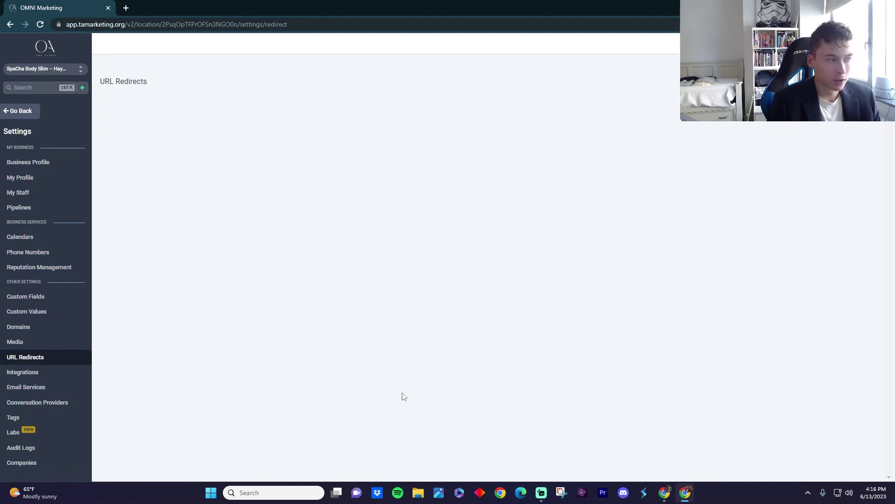
Step: Review the available integrations, then compare the Facebook and TikTok form fields mapping pages
left_click(40, 376)
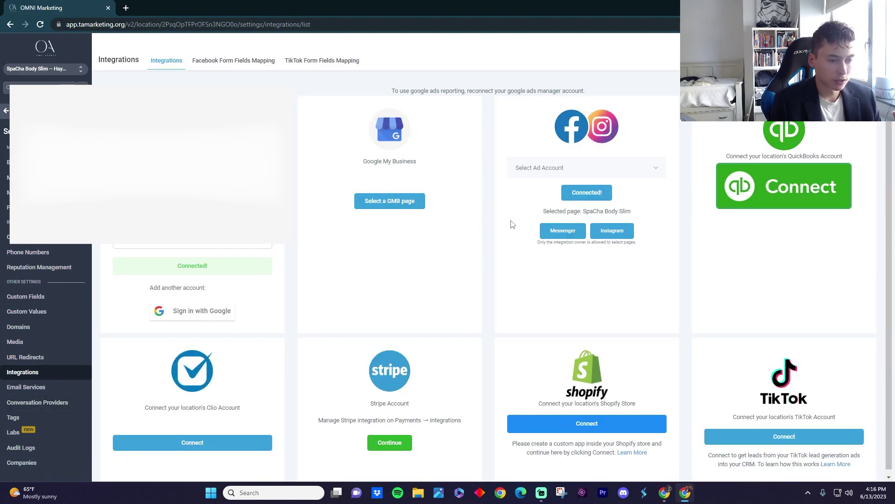
scroll(682, 340, "down", 1)
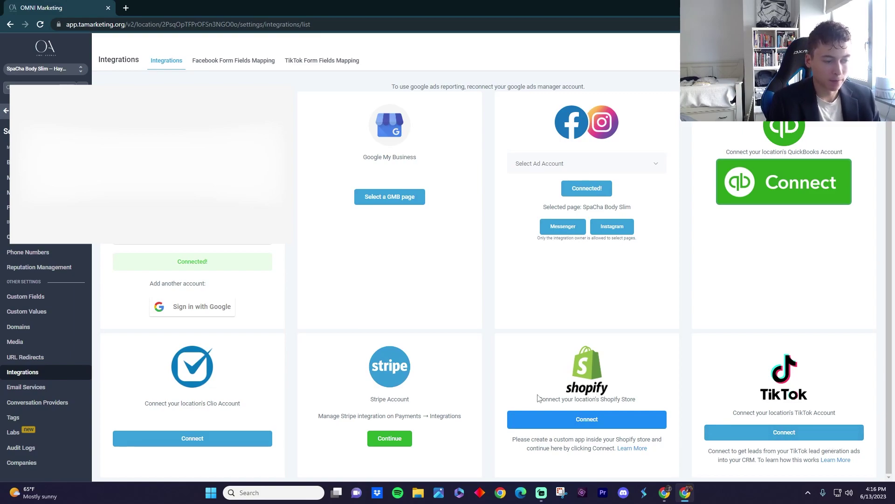
left_click(594, 420)
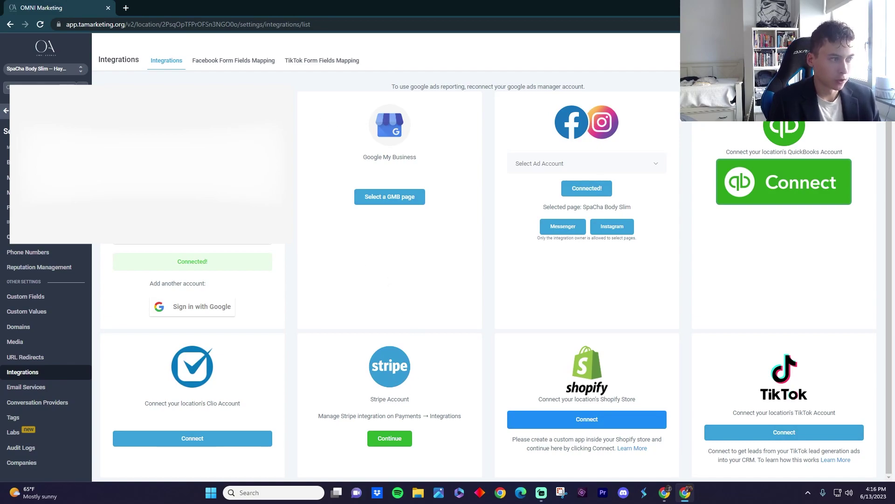
left_click(234, 62)
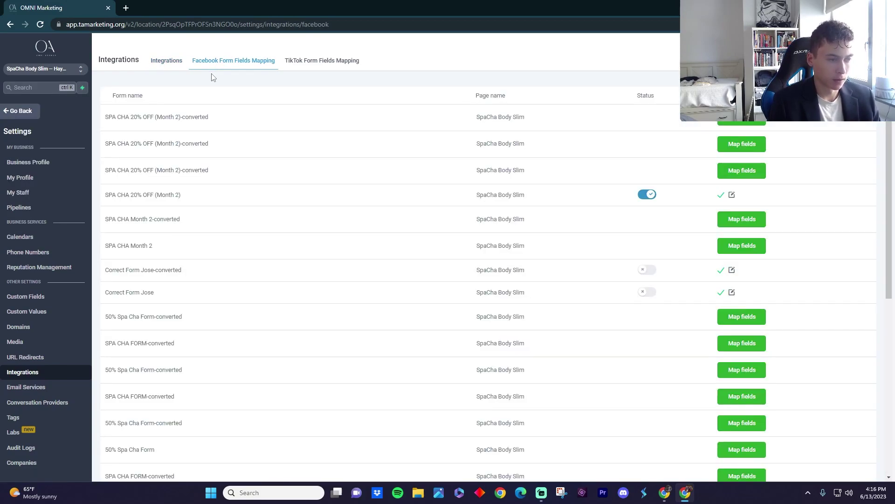
left_click(327, 68)
left_click(255, 63)
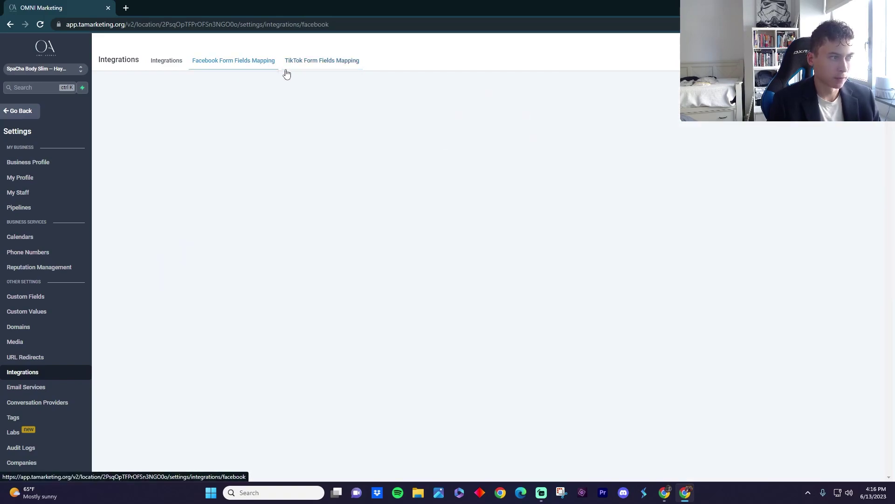
left_click(332, 65)
left_click(234, 61)
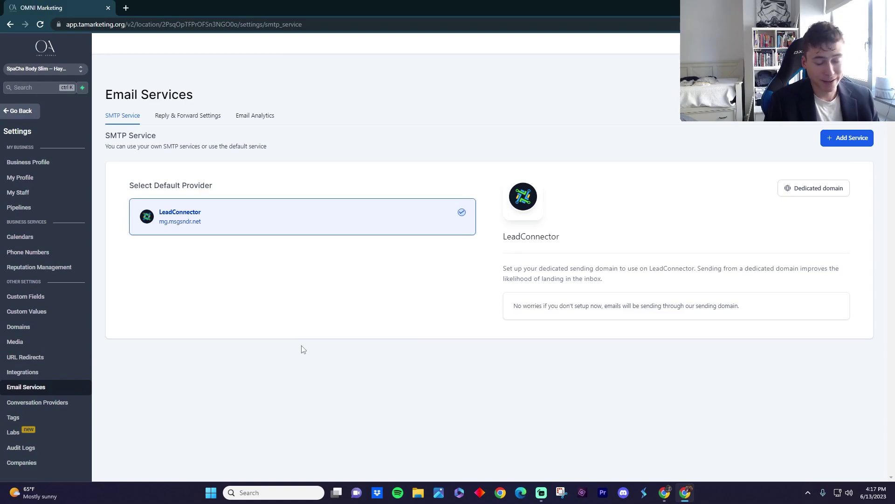
Step: View the conversation providers, tags, labs and companies settings, and leave the sub-account's settings
left_click(48, 401)
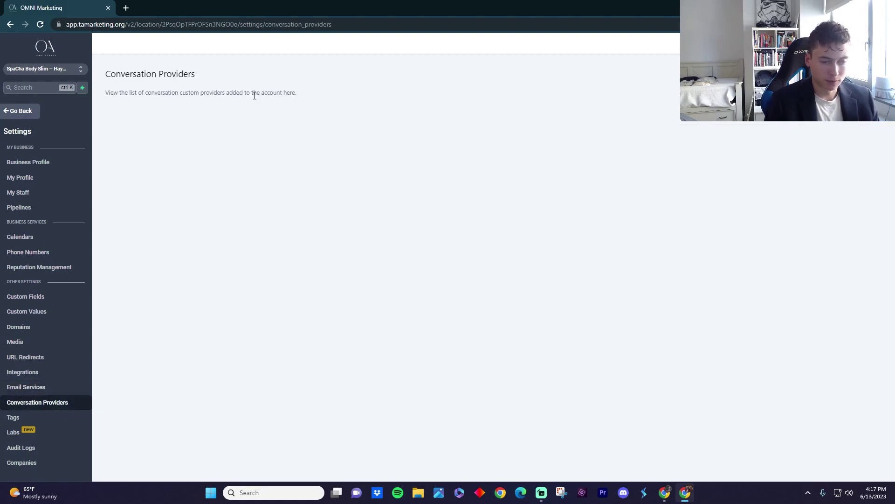
left_click(62, 416)
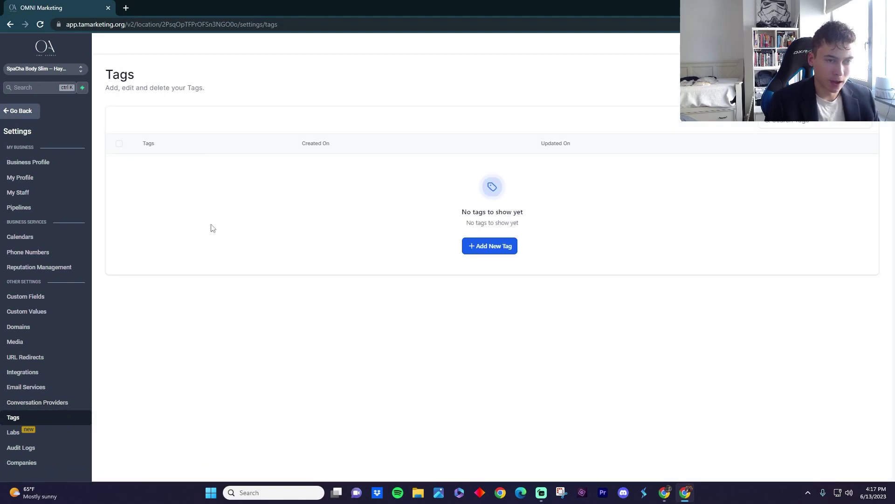
left_click(14, 433)
scroll(404, 259, "down", 4)
scroll(401, 260, "up", 4)
left_click(24, 462)
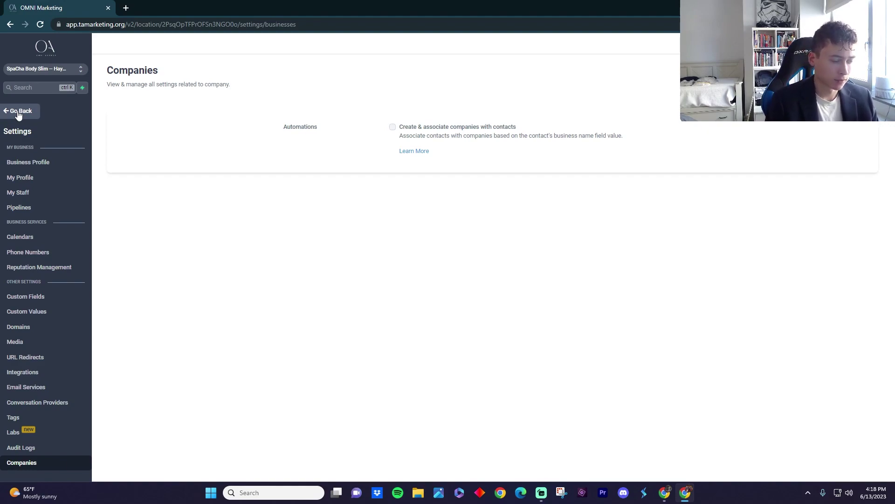
left_click(18, 116)
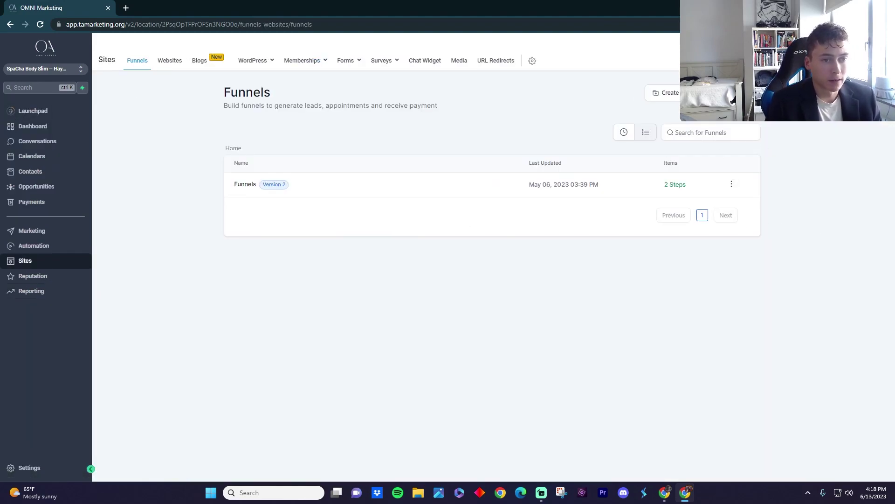
Step: Submit a new blank funnel named Test, and show the steps of the existing funnel named Funnels
left_click(731, 93)
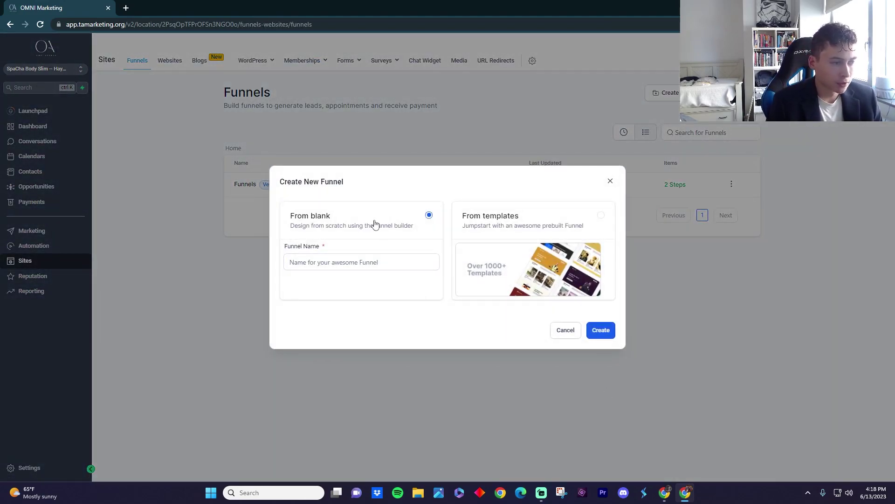
left_click(605, 337)
type("Test")
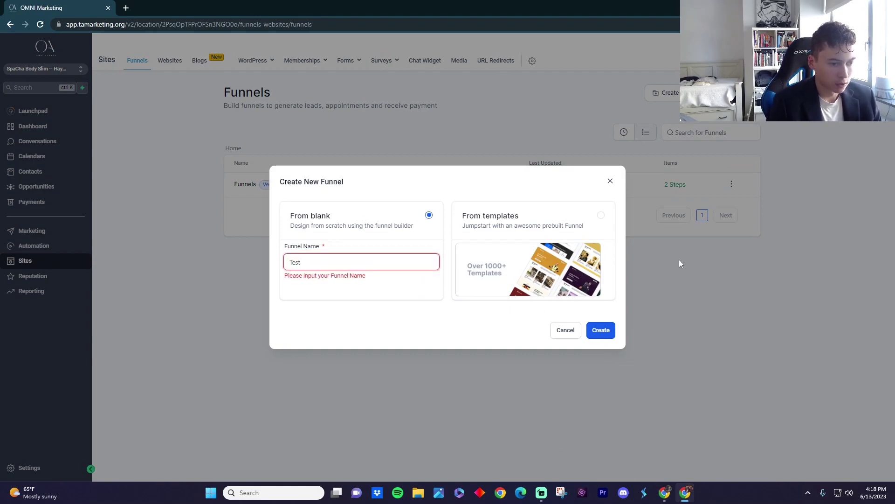
left_click(609, 330)
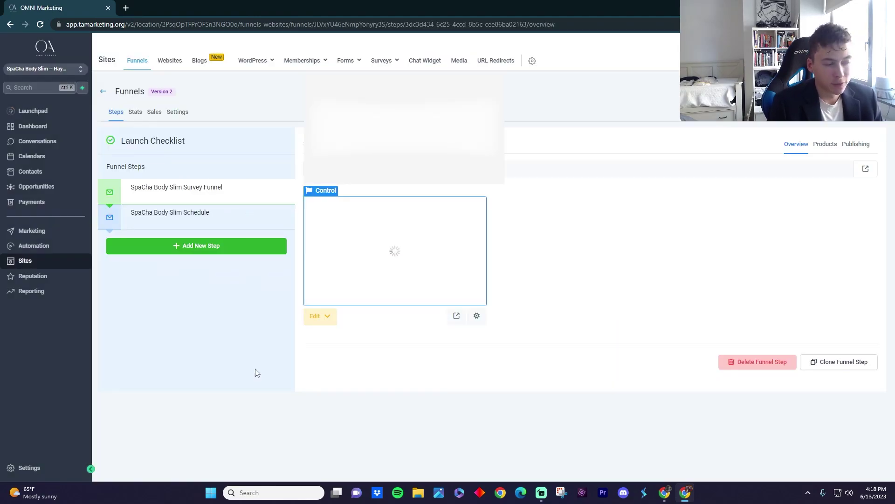
Step: Add a new step with the page name Test to the funnel named Funnels
left_click(226, 254)
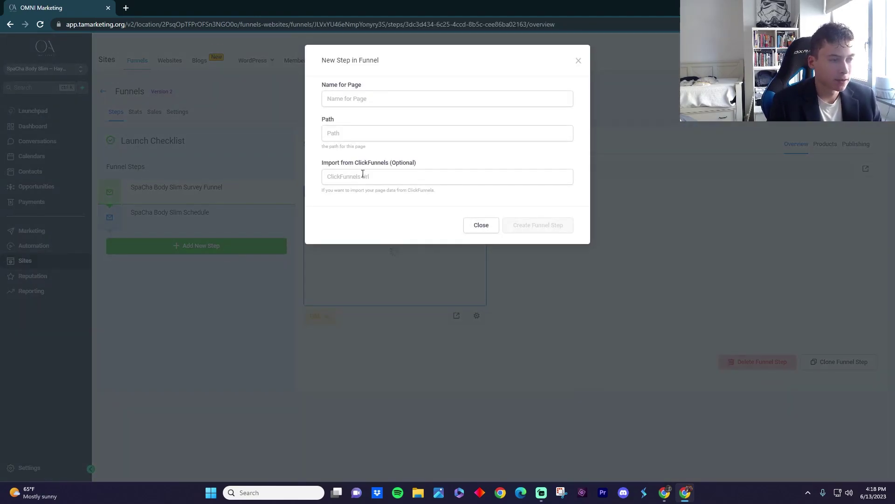
left_click(365, 102)
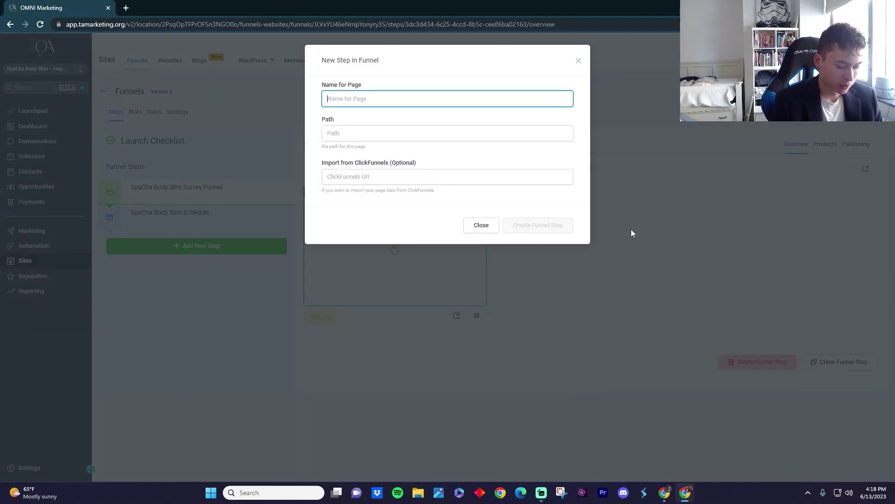
type("Test")
left_click(530, 227)
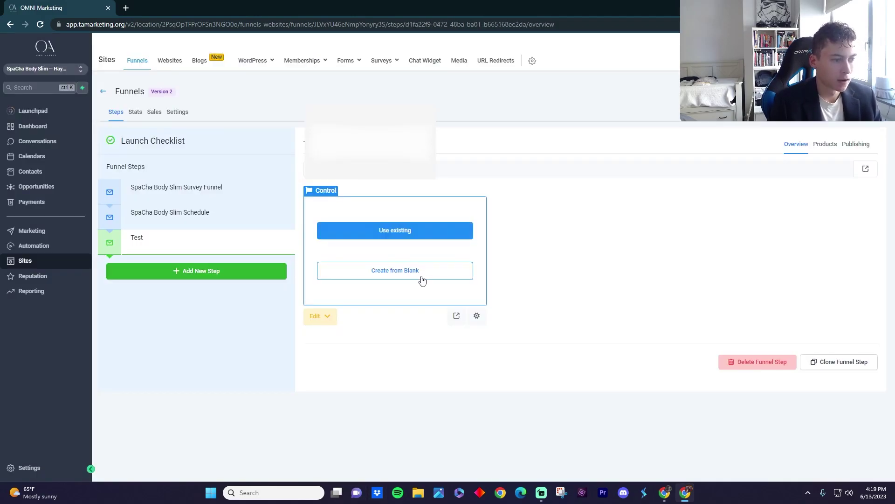
Step: Create the Test step's page from blank and add a section, a one-column row and a headline element
left_click(420, 273)
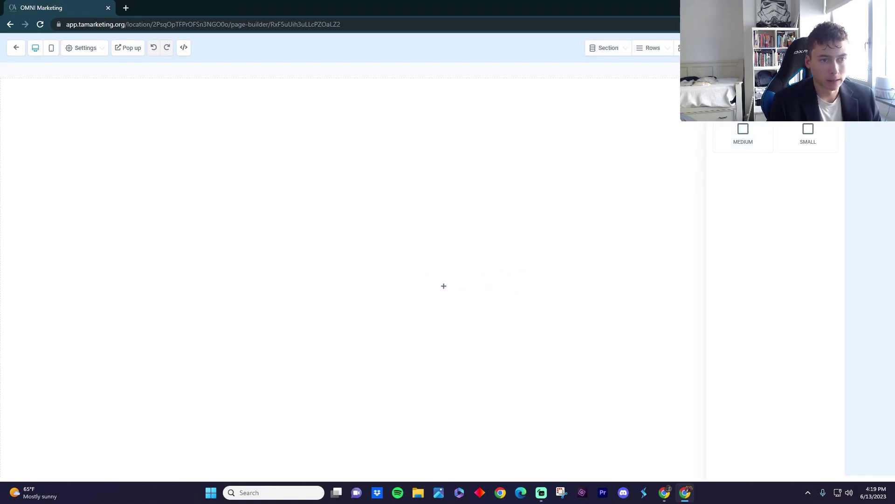
left_click(444, 286)
left_click(793, 124)
left_click(487, 111)
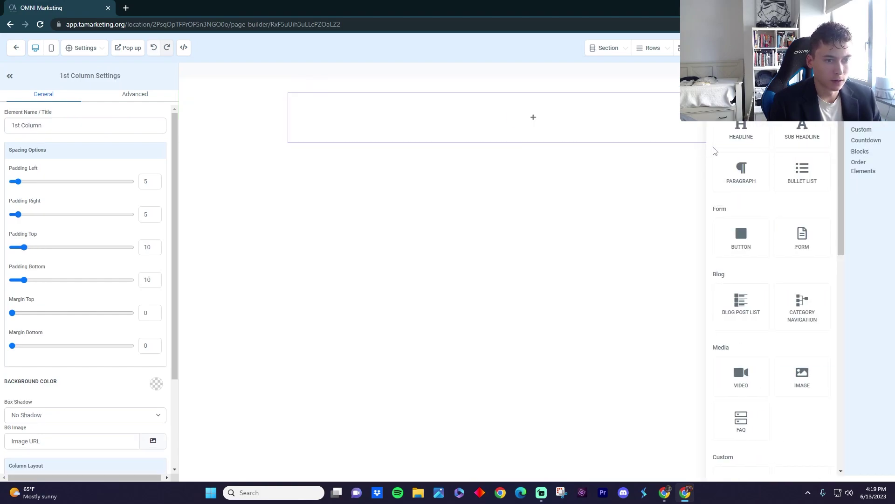
left_click(741, 132)
Step: Replace the placeholder headline text with "Book a meeting with TEST Agency"
triple_click(639, 108)
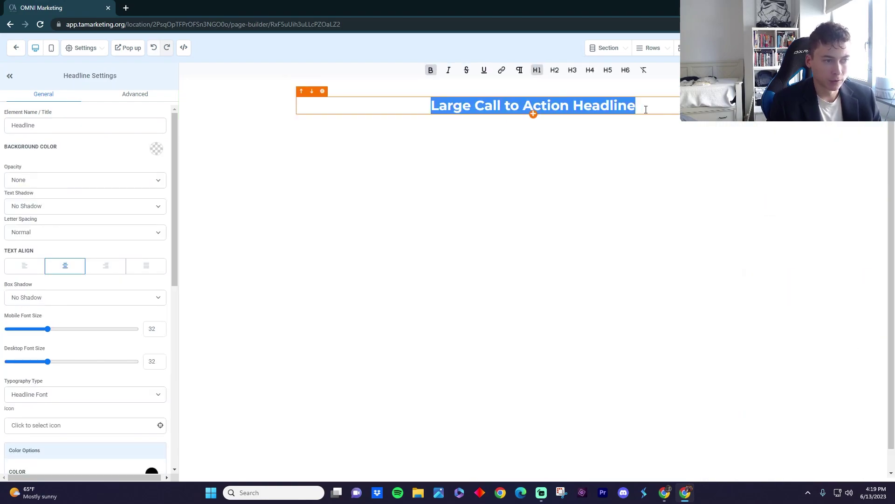
type("Book a meeting wioht")
key("BackSpace")
key("BackSpace")
key("BackSpace")
type("th TEST Agency")
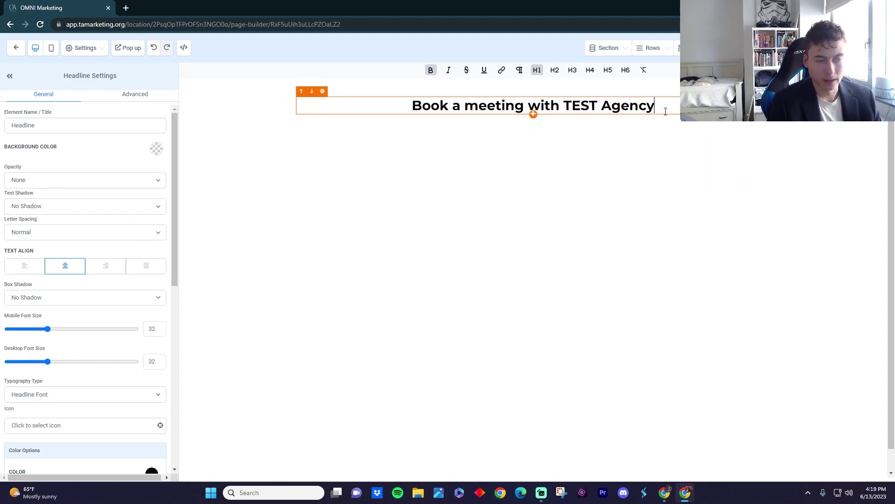
Step: Replace the word Agency in the headline with BUSINESS and finish editing the text
left_click_drag(661, 108, 606, 107)
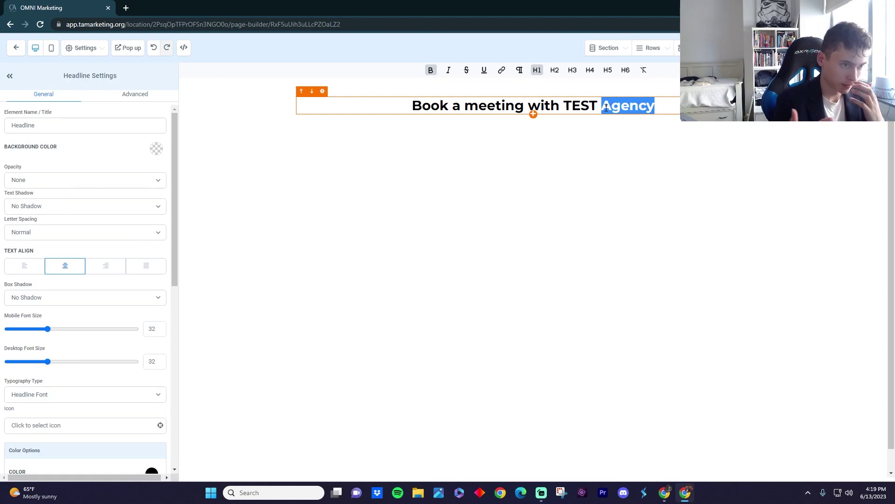
key("BackSpace")
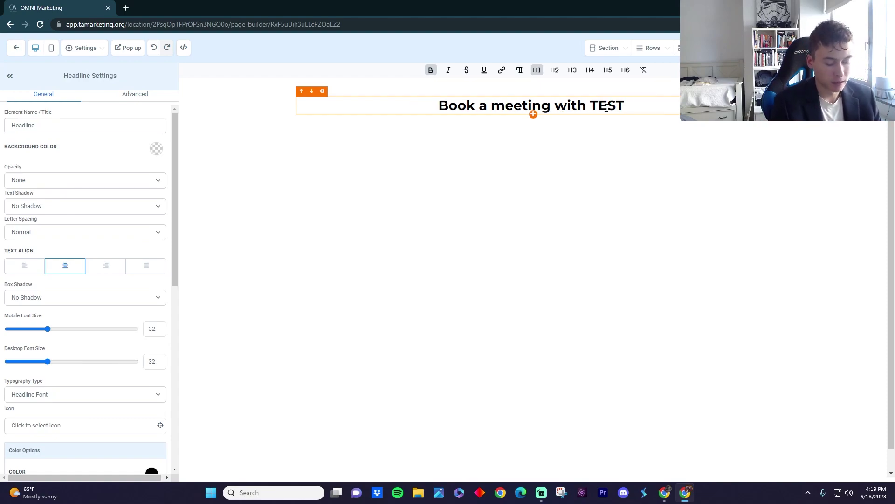
type("BUSINESS")
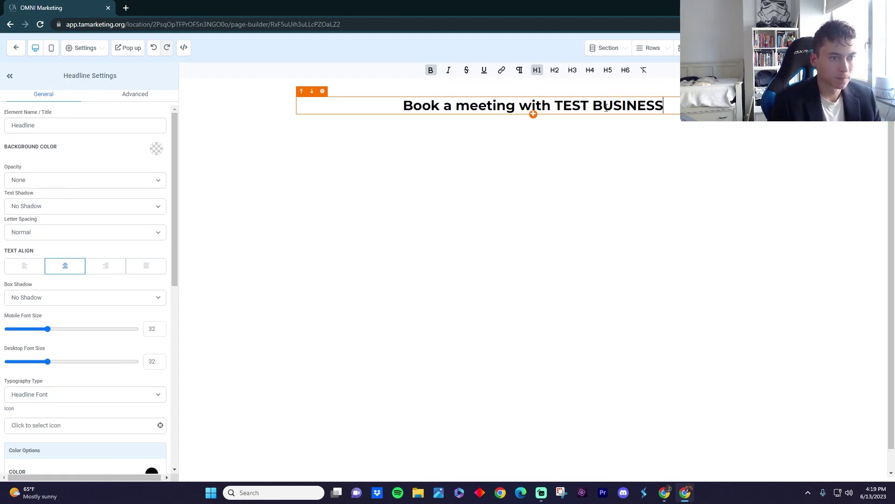
left_click(657, 144)
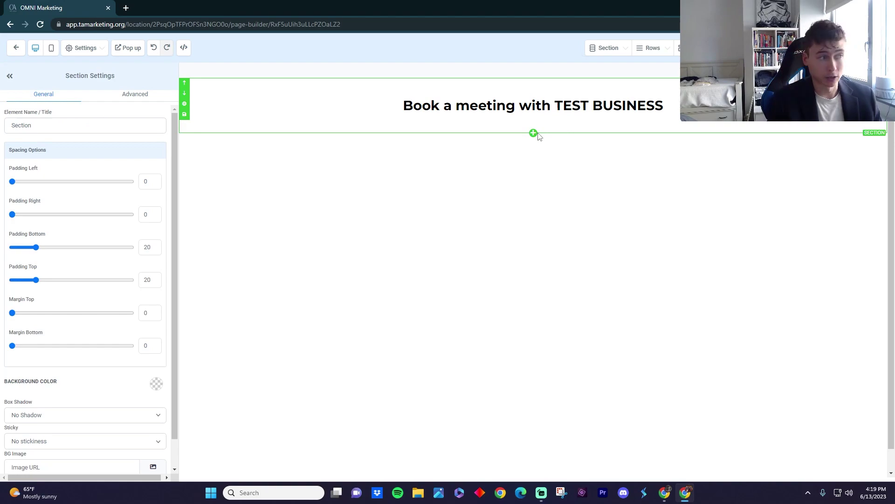
Step: Leave the page builder, add a new survey on the Surveys page, and exit the survey builder
left_click(15, 48)
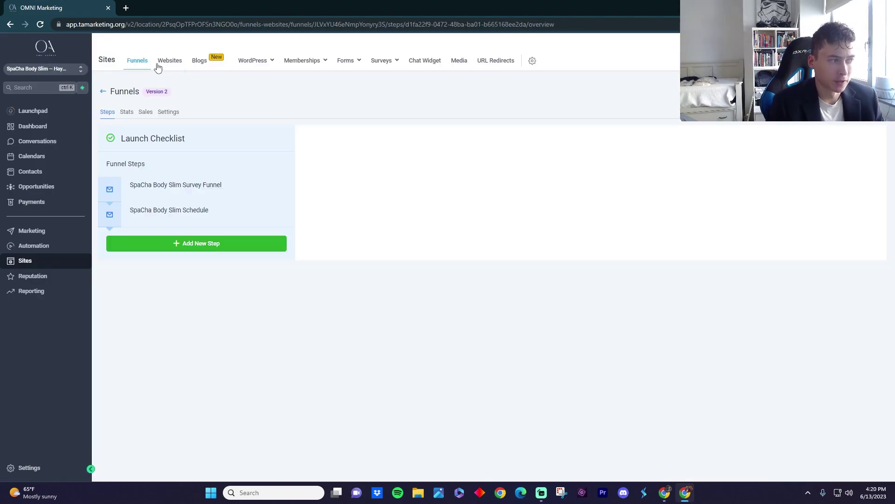
mouse_move(395, 70)
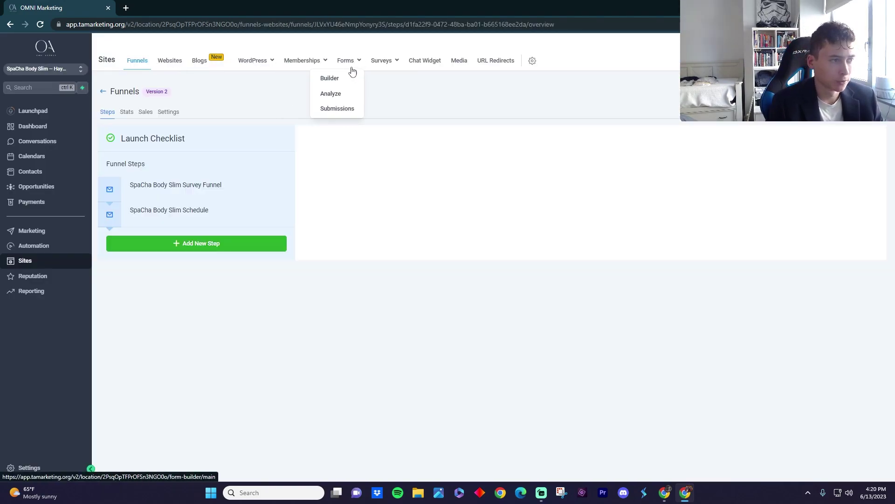
left_click(395, 66)
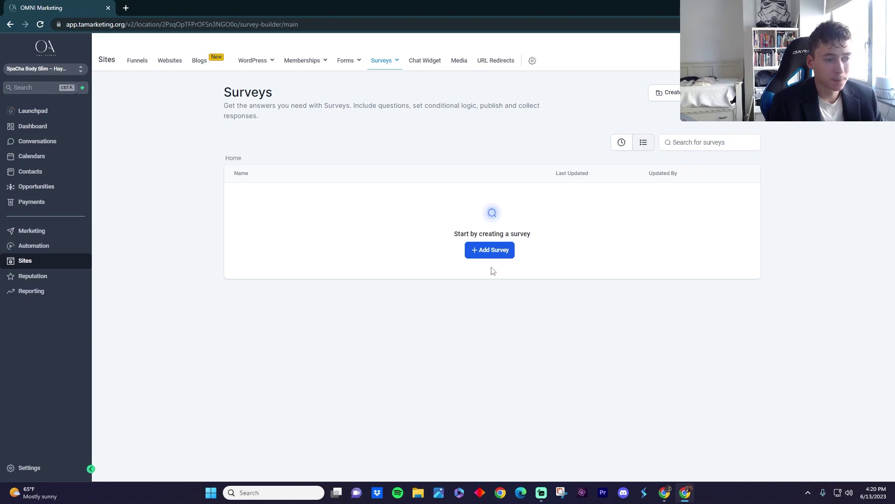
left_click(485, 254)
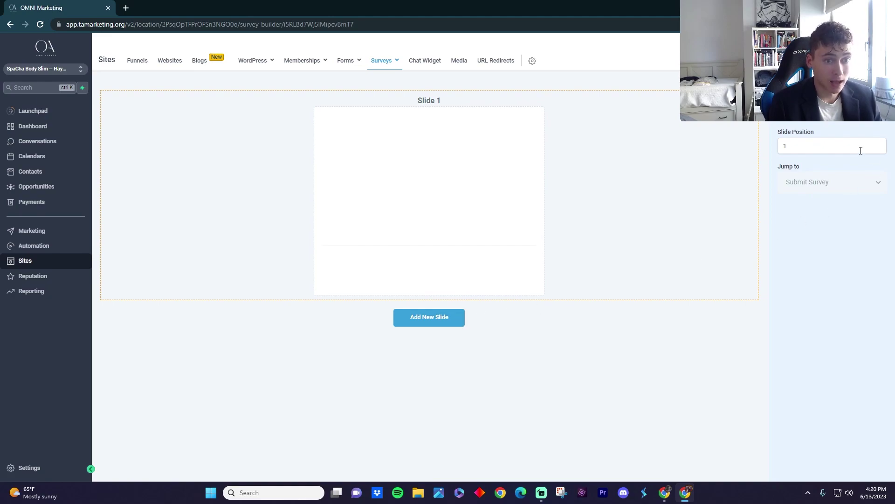
left_click(8, 27)
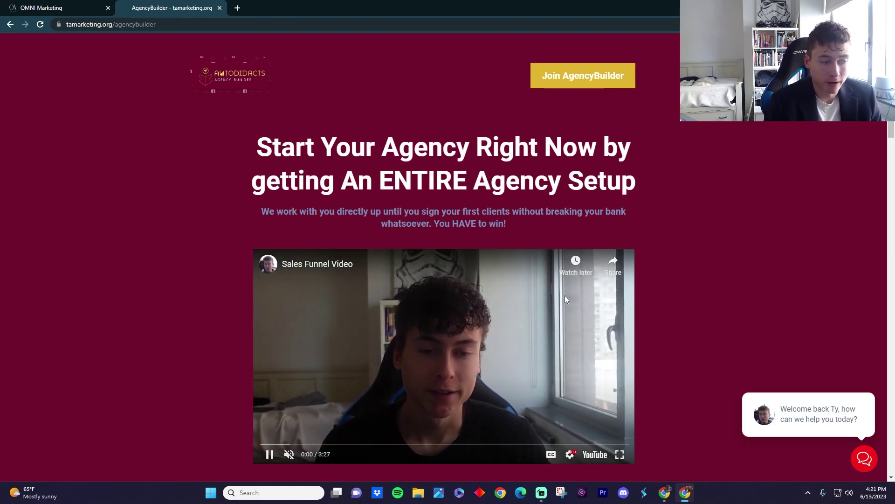
Step: Pause the sales video on the AgencyBuilder page and examine the course outline below it
left_click(508, 343)
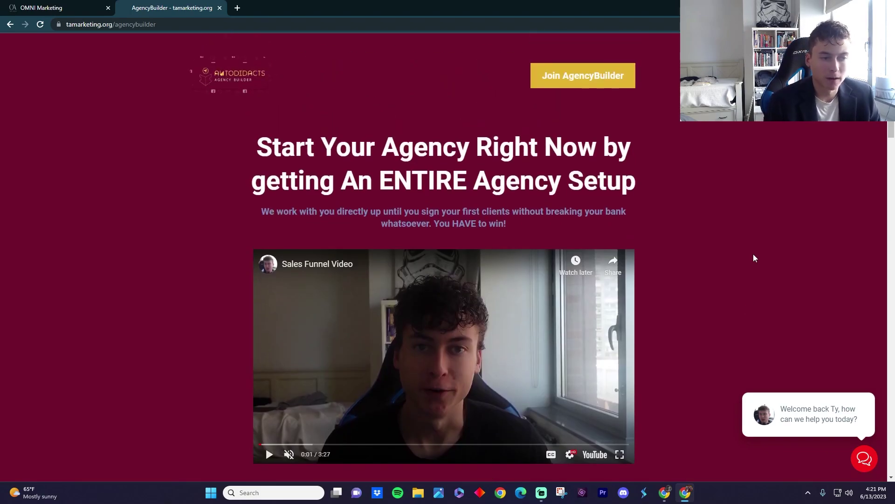
scroll(720, 279, "down", 9)
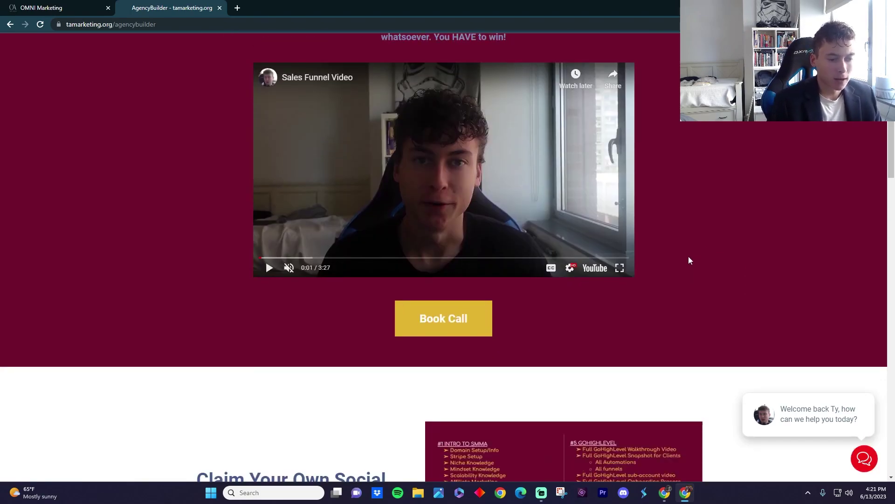
scroll(606, 284, "down", 1)
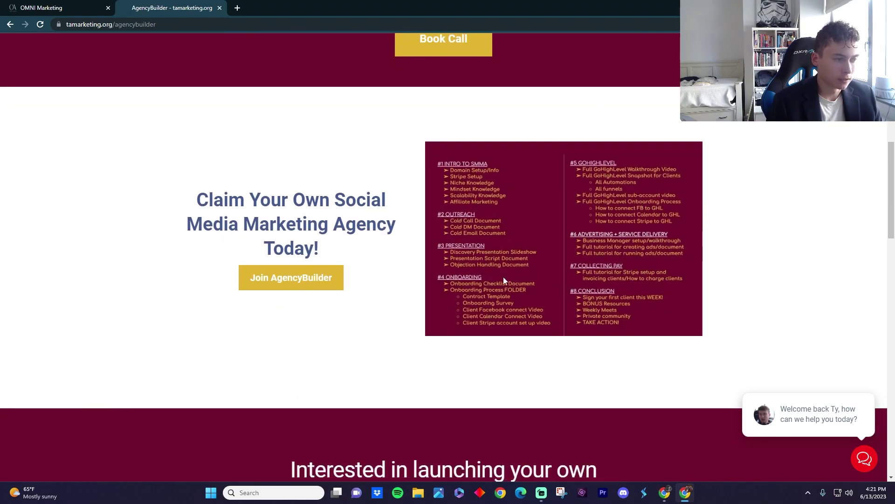
scroll(470, 276, "down", 1)
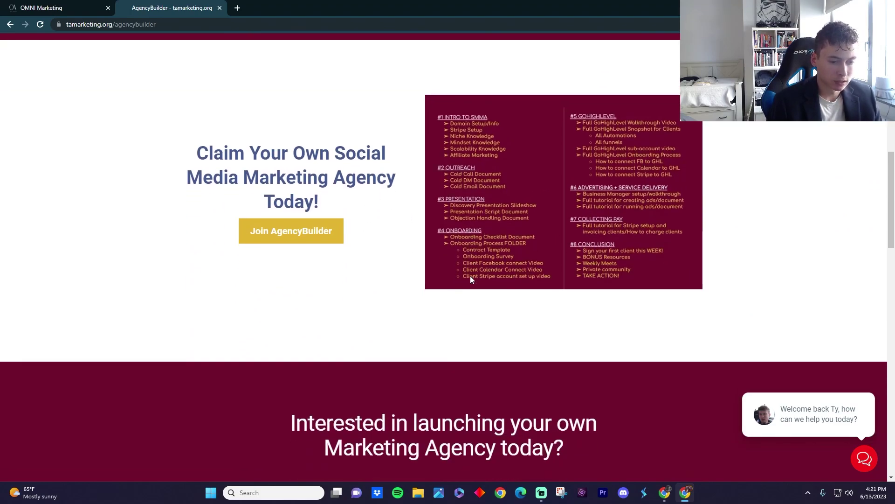
Step: Open the AgencyBuilder booking calendar and try several June 2023 dates, ending with June 15
scroll(470, 276, "up", 11)
scroll(551, 237, "down", 2)
left_click(427, 420)
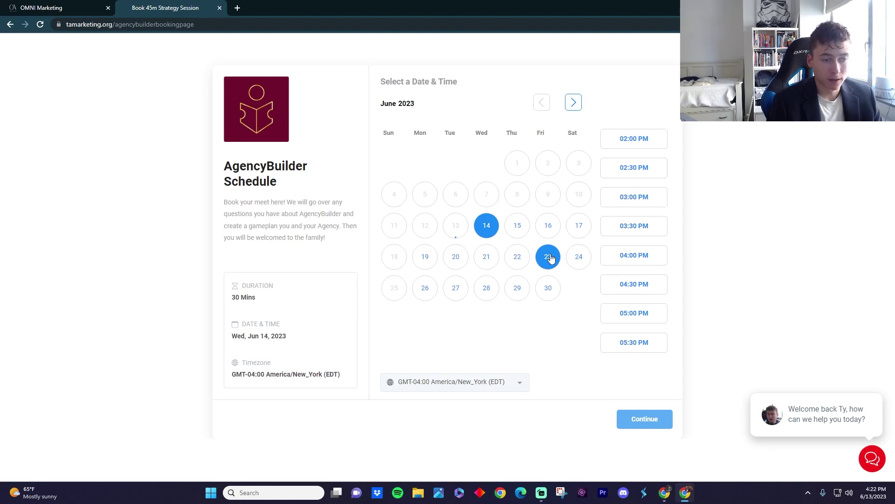
left_click(549, 257)
left_click(579, 256)
left_click(517, 257)
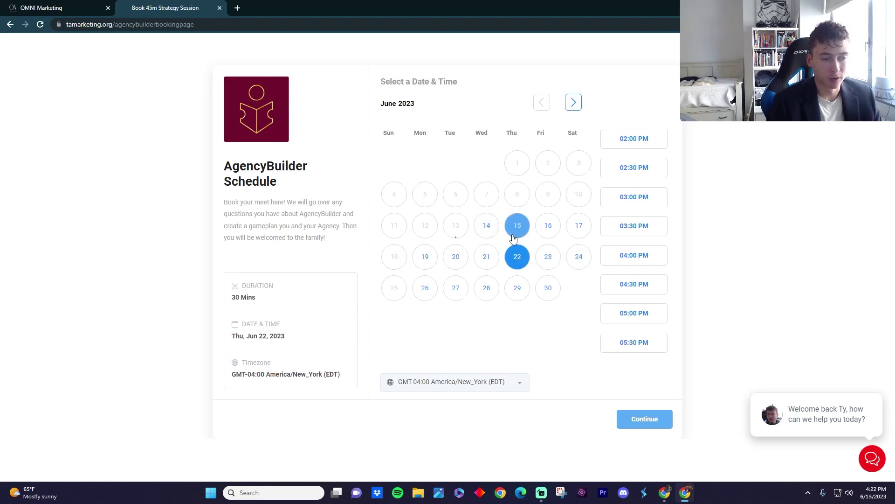
left_click(514, 237)
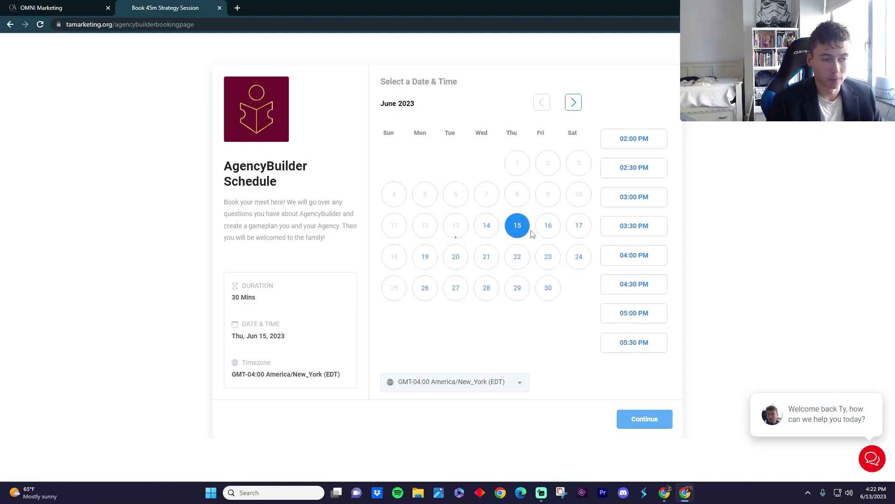
Step: Open the booking page's chat widget, show its message field, and close the widget
left_click(870, 460)
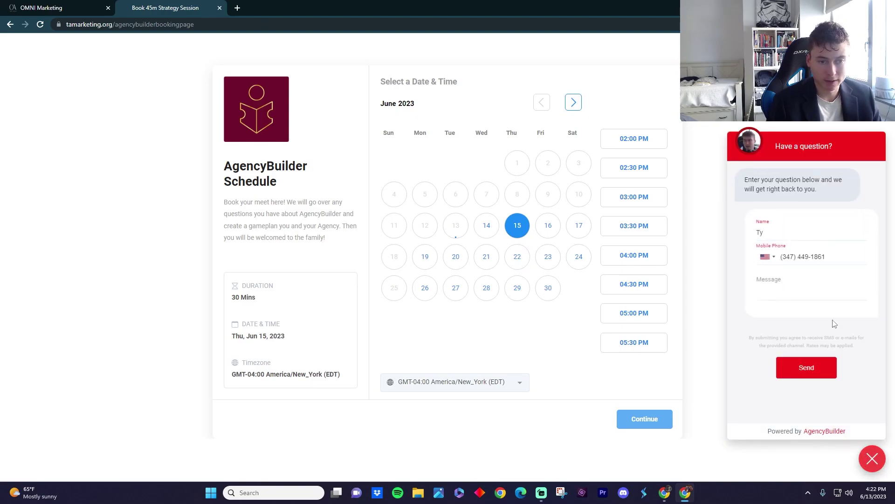
left_click(800, 290)
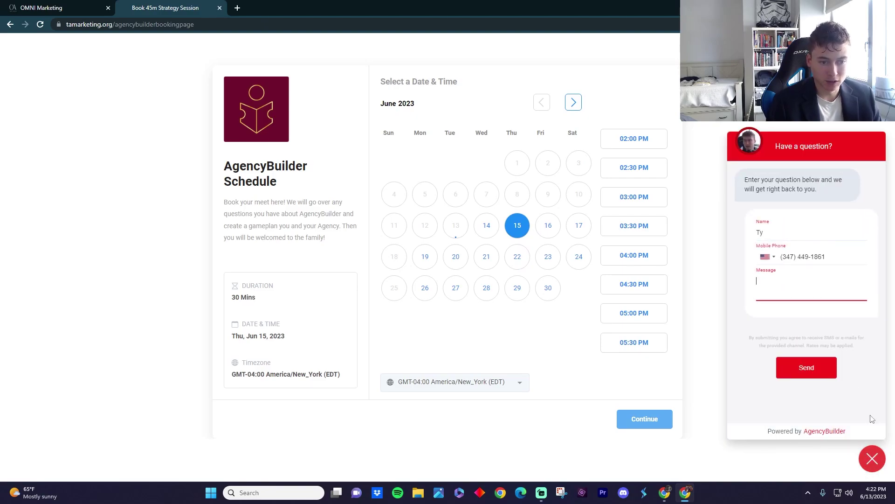
left_click(872, 459)
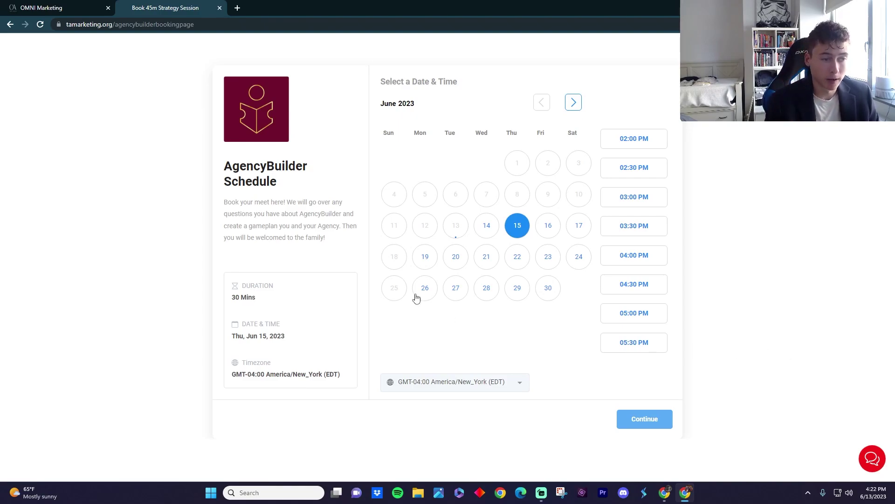
Step: Choose Friday, June 23, 2023 at 05:00 PM for the meeting and continue to the contact information form
left_click(548, 256)
left_click(633, 312)
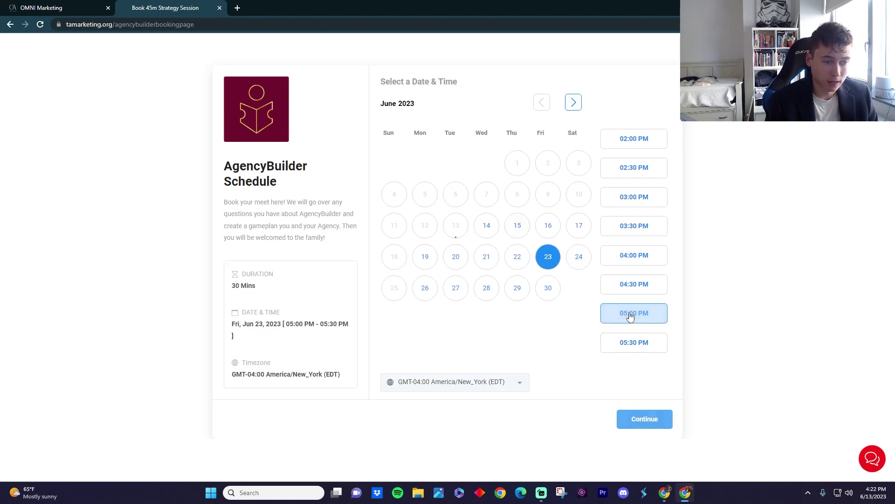
left_click(652, 419)
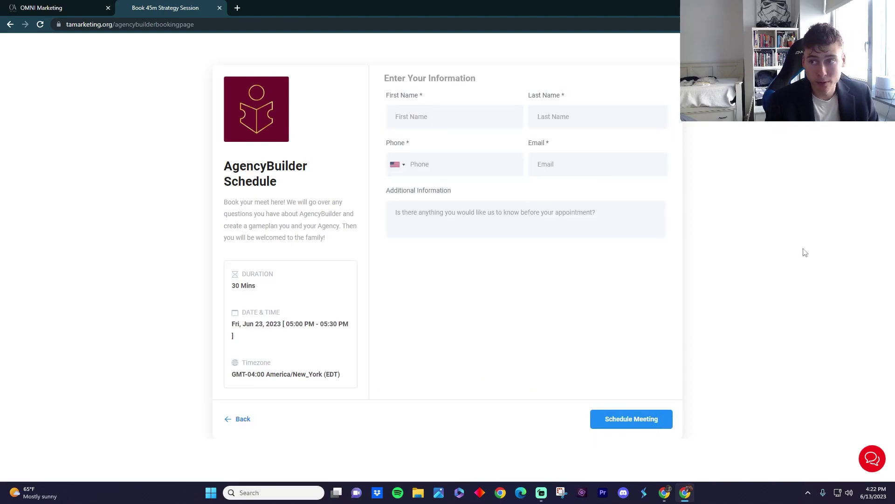
left_click(509, 218)
type("hi")
key("BackSpace")
key("BackSpace")
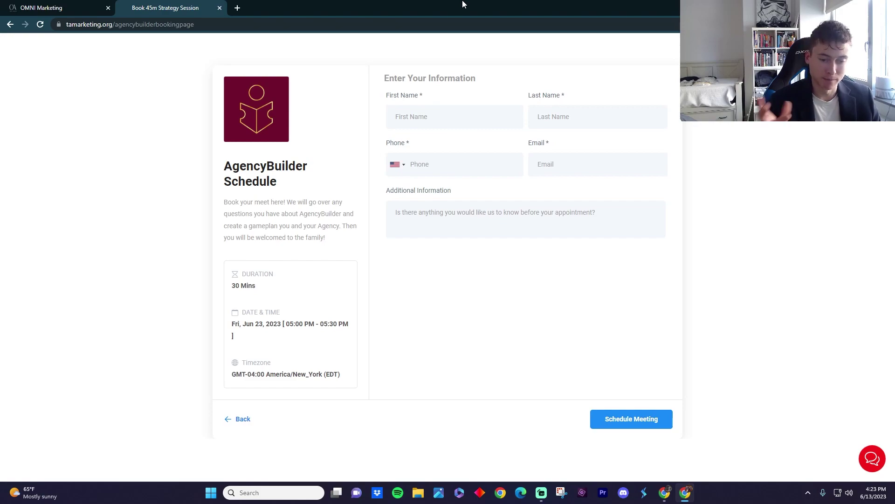
Step: Close the booking page, leave the sub-account's funnels list and show the agency's account snapshots
key("ctrl+w")
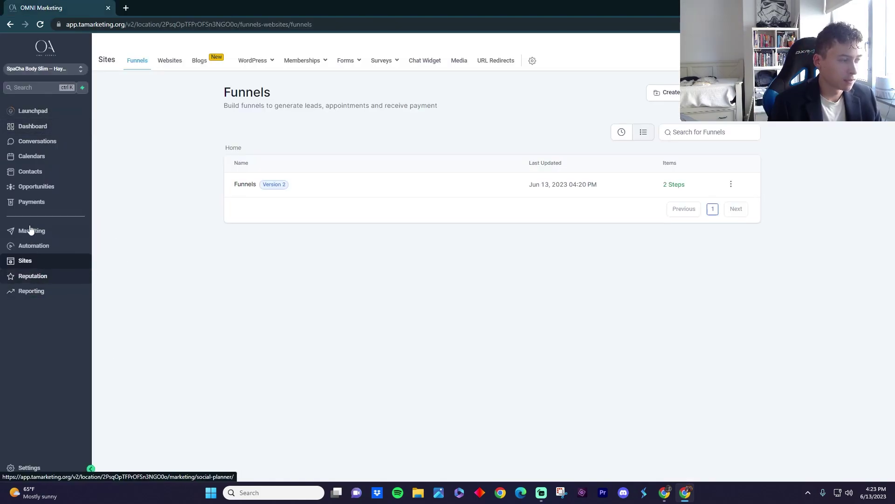
left_click(36, 203)
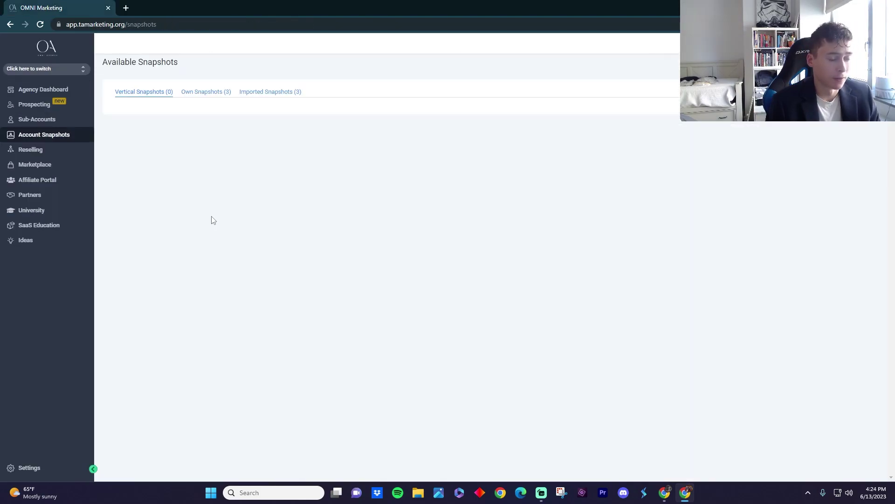